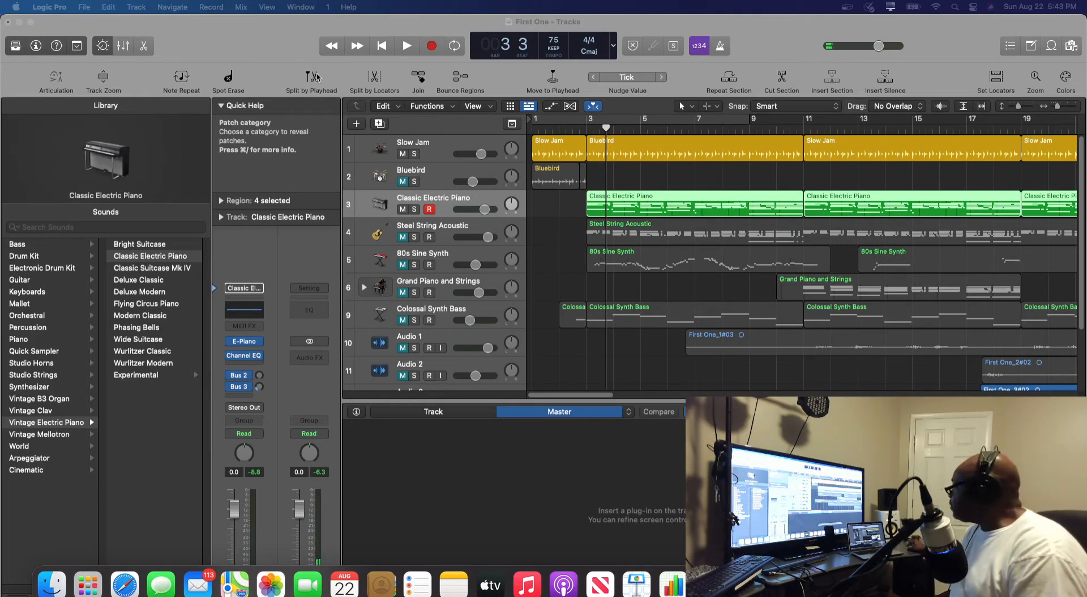
# - Play the project from the beginning and stop playback around bar 10
pyautogui.click(381, 48)
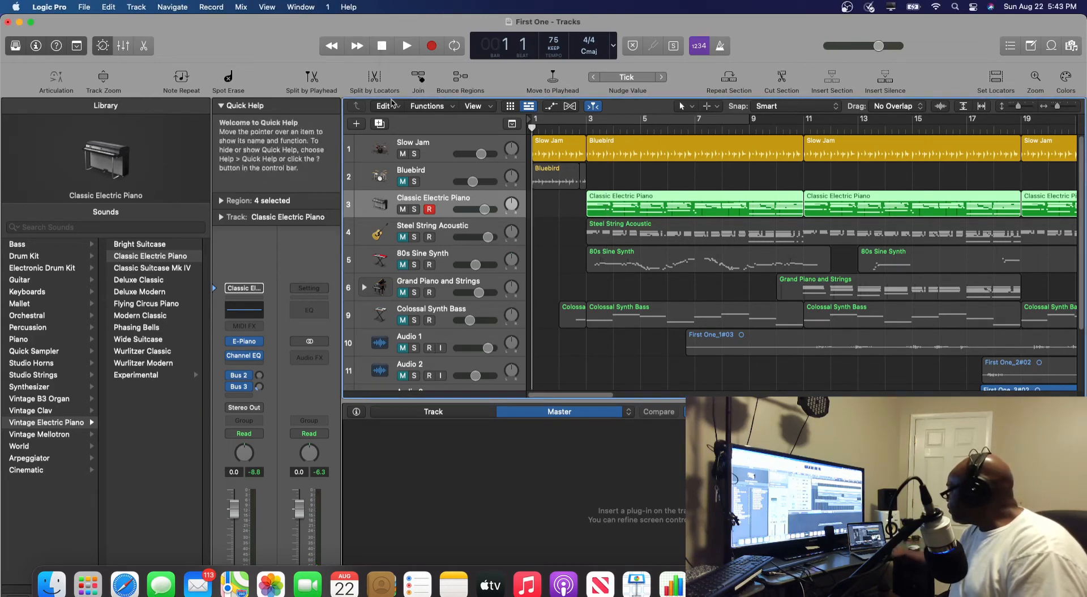
pyautogui.press('space')
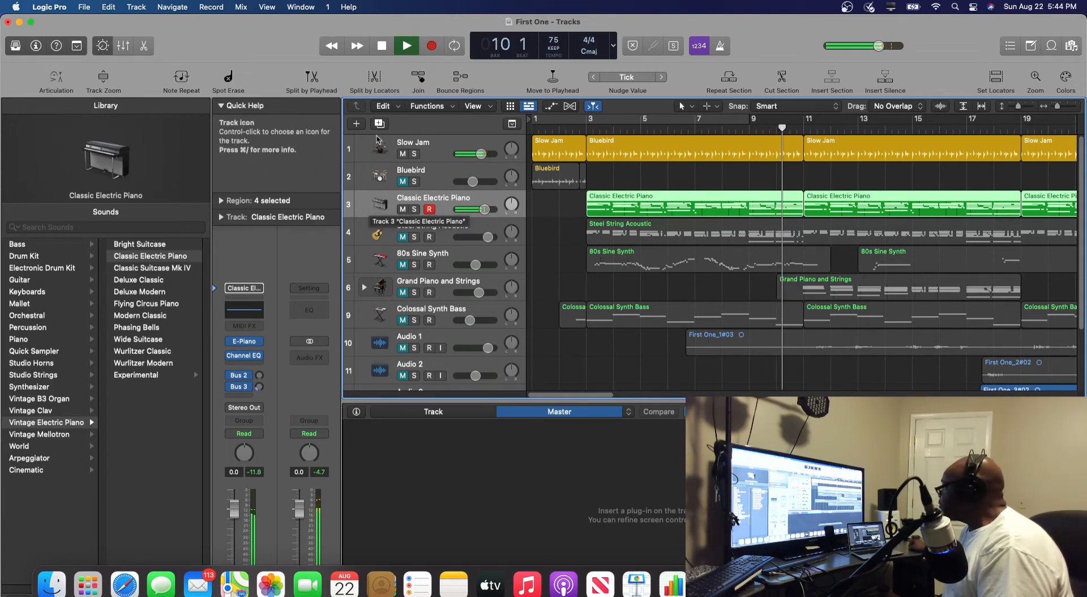
pyautogui.press('space')
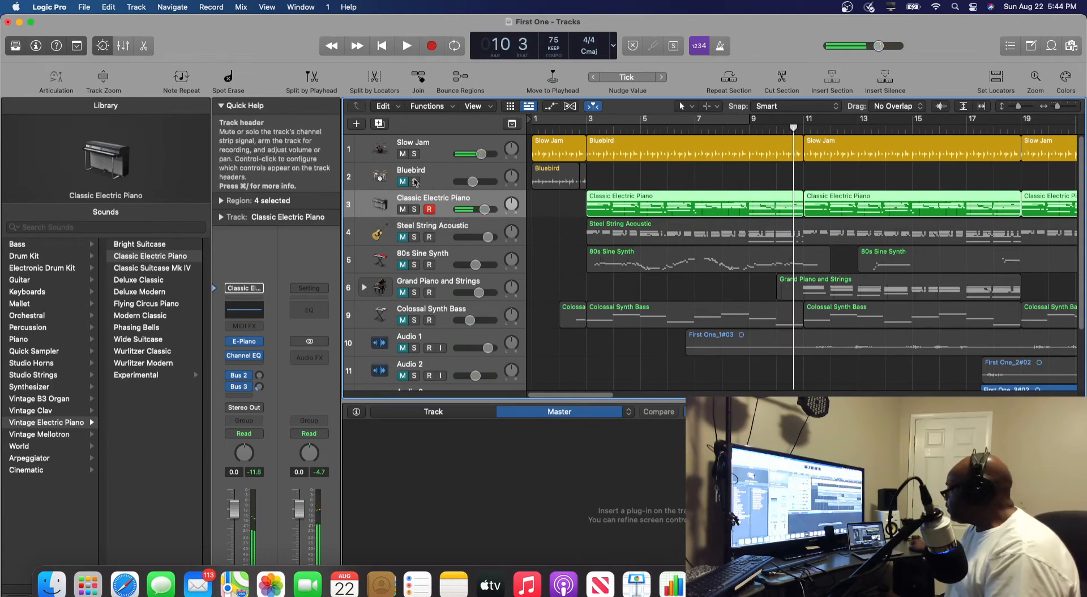
# - Select the Audio 3 track in the track list and arm it for recording
pyautogui.scroll(-1, 395, 338)
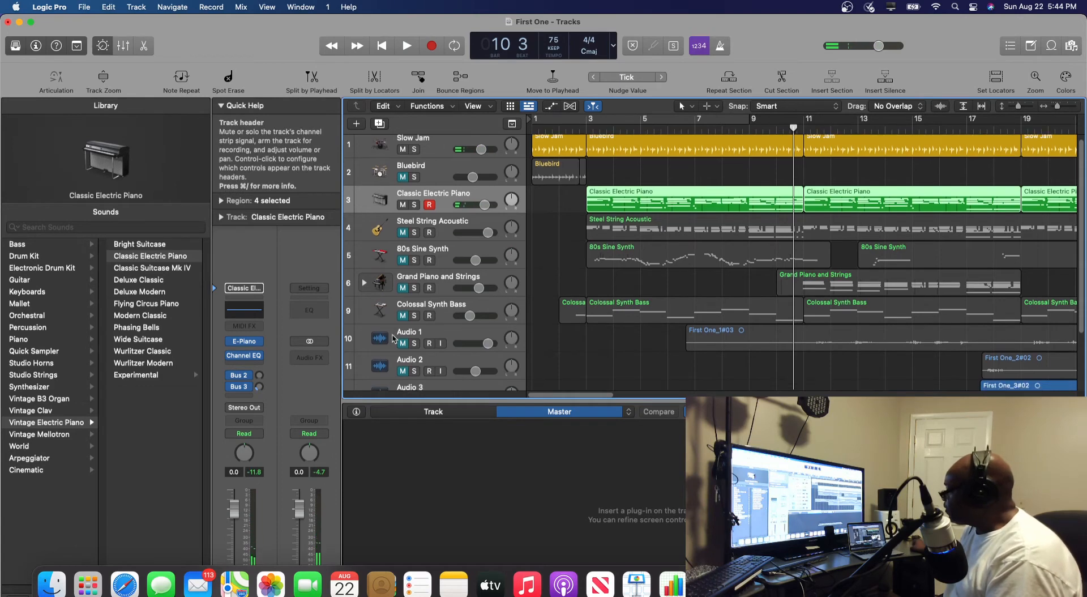
pyautogui.scroll(1, 395, 338)
pyautogui.press('Down')
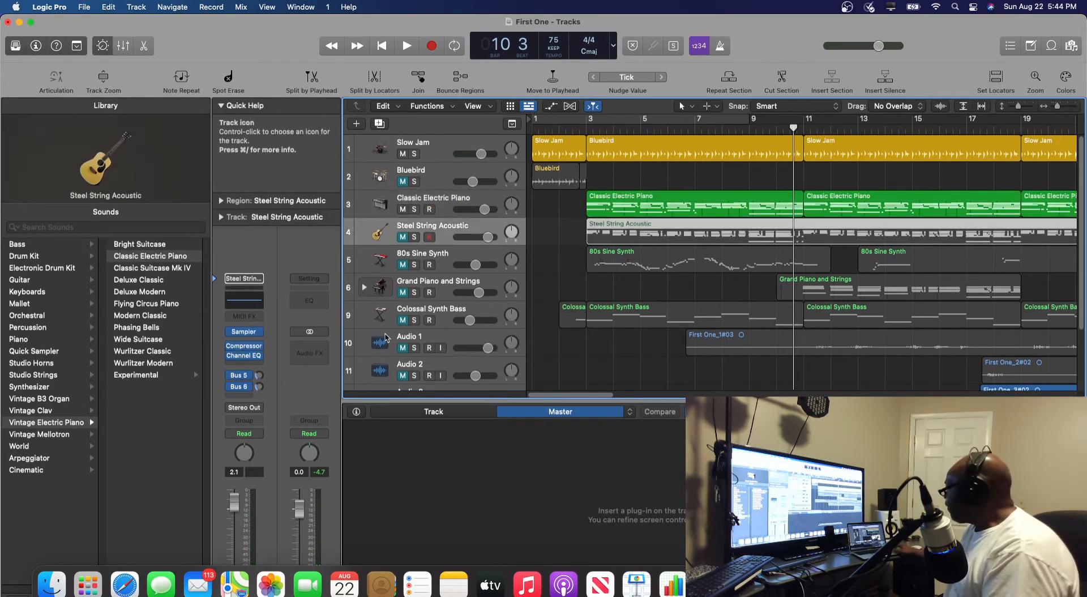
pyautogui.press('Down')
pyautogui.press('Down')
pyautogui.press('Down')
pyautogui.press('Down')
pyautogui.press('Down')
pyautogui.press('Down')
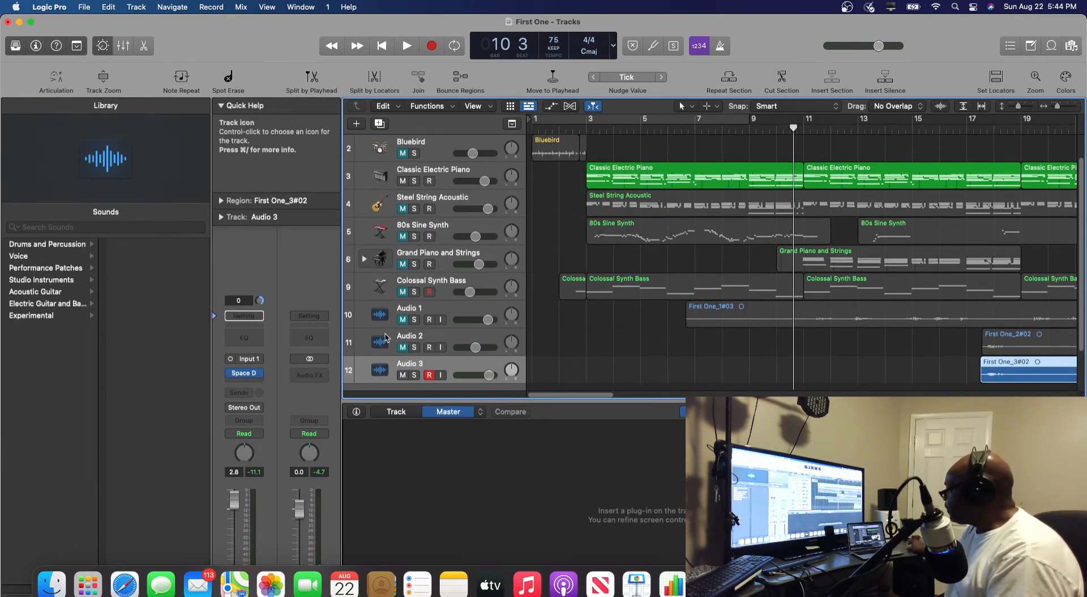
pyautogui.click(429, 375)
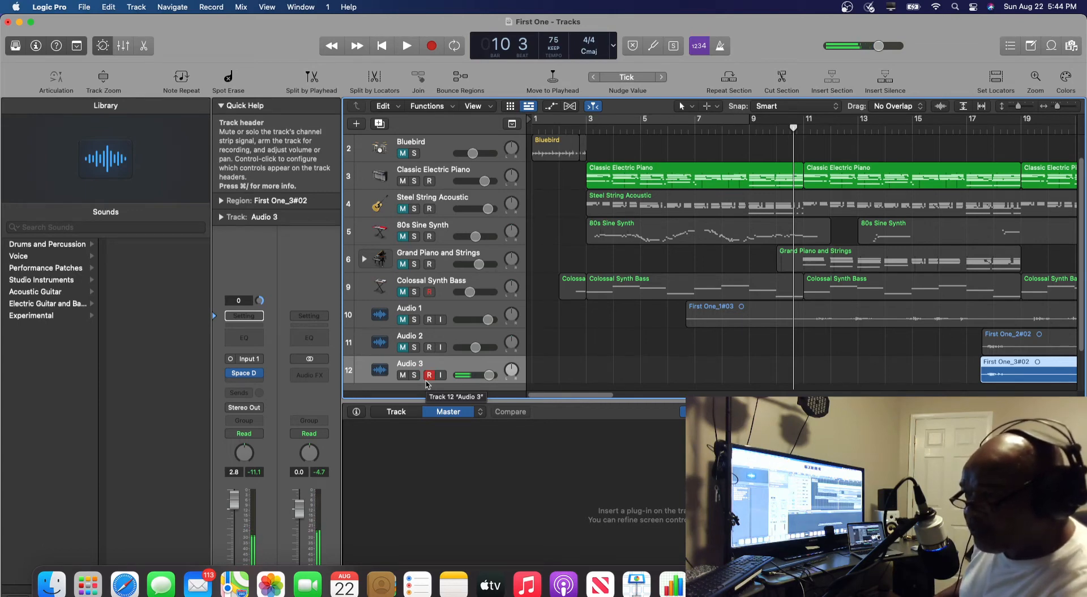
pyautogui.click(428, 378)
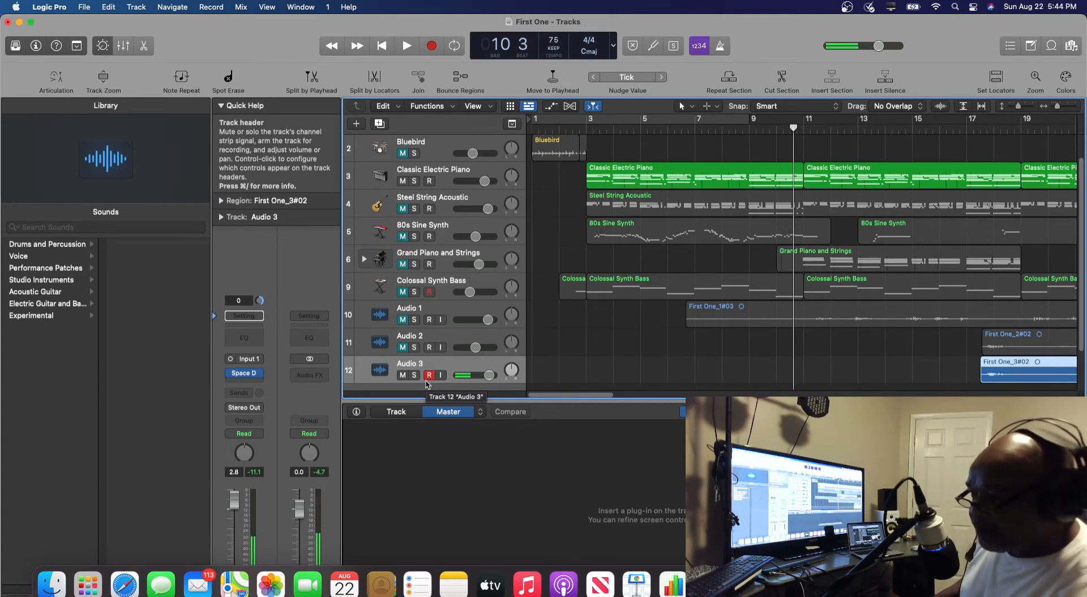
pyautogui.click(428, 377)
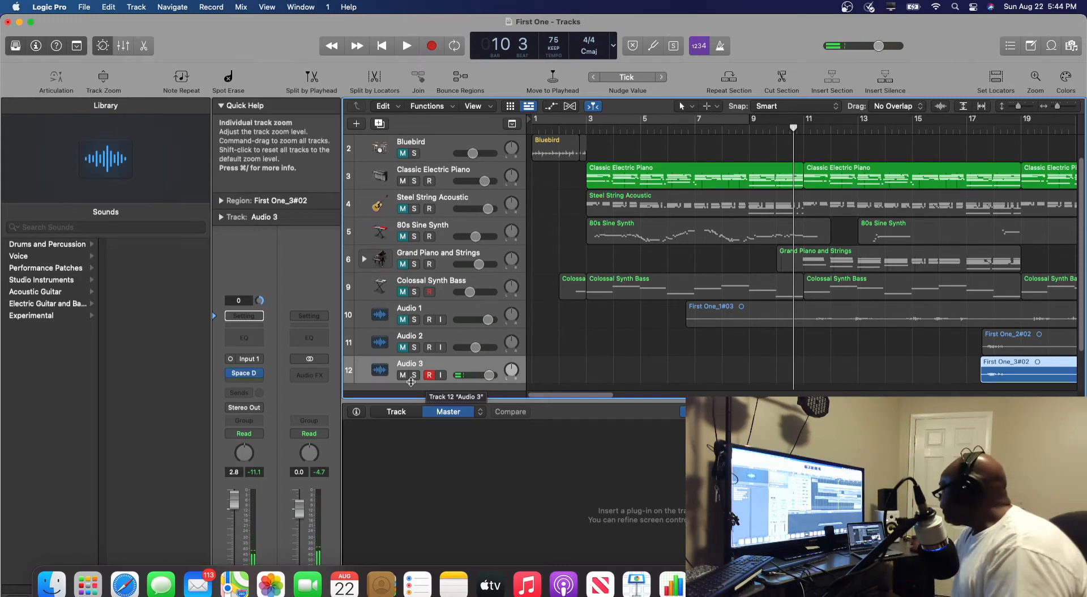
# - Unmute the Bluebird drummer track and mute the Classic Electric Piano track
pyautogui.scroll(-1, 533, 210)
pyautogui.scroll(-2, 532, 210)
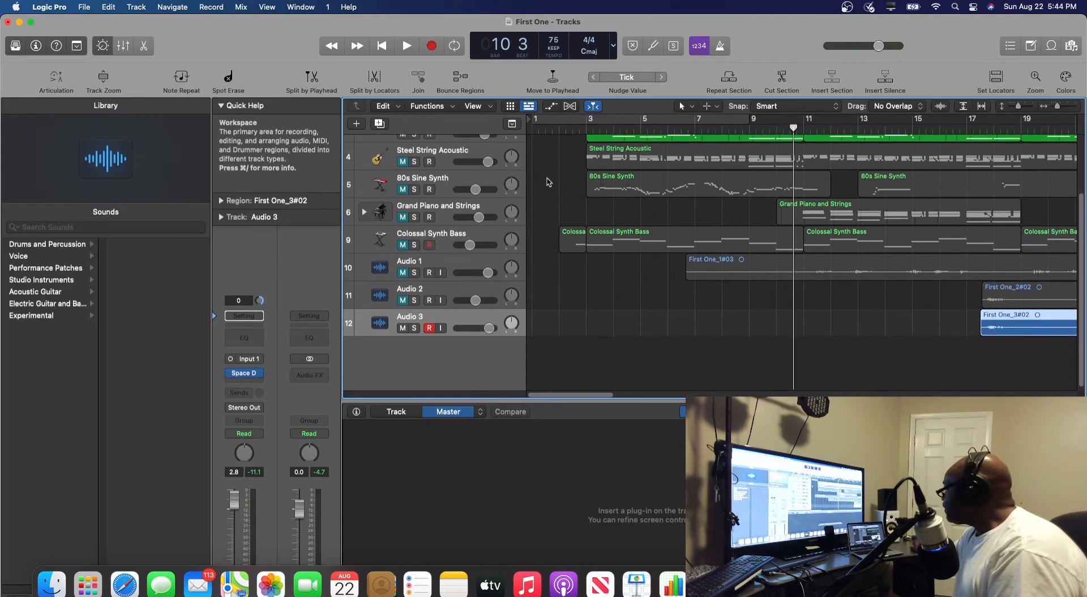
pyautogui.scroll(5, 510, 204)
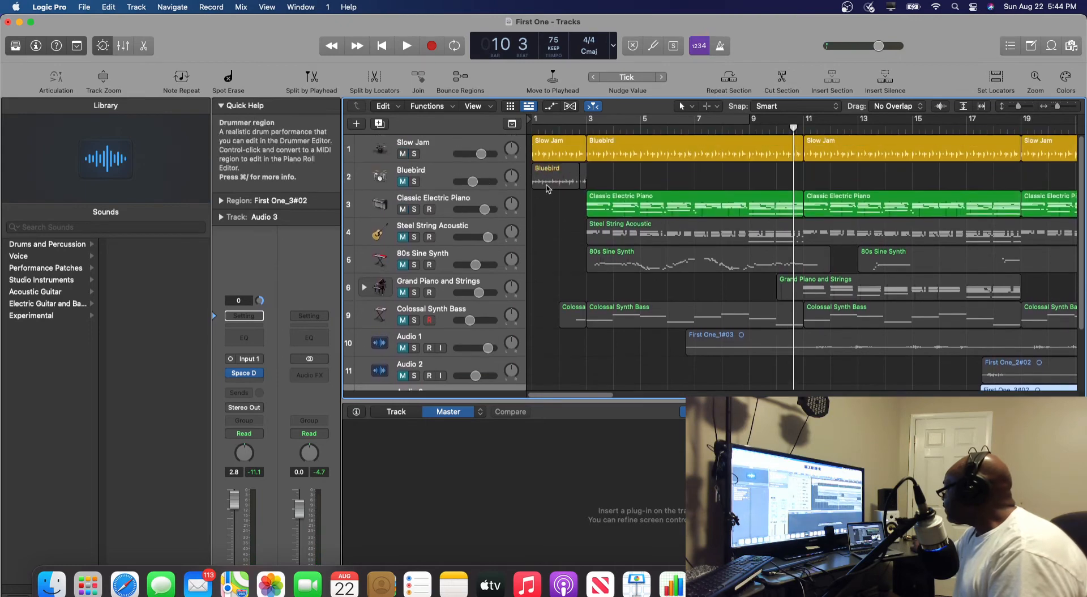
pyautogui.click(402, 181)
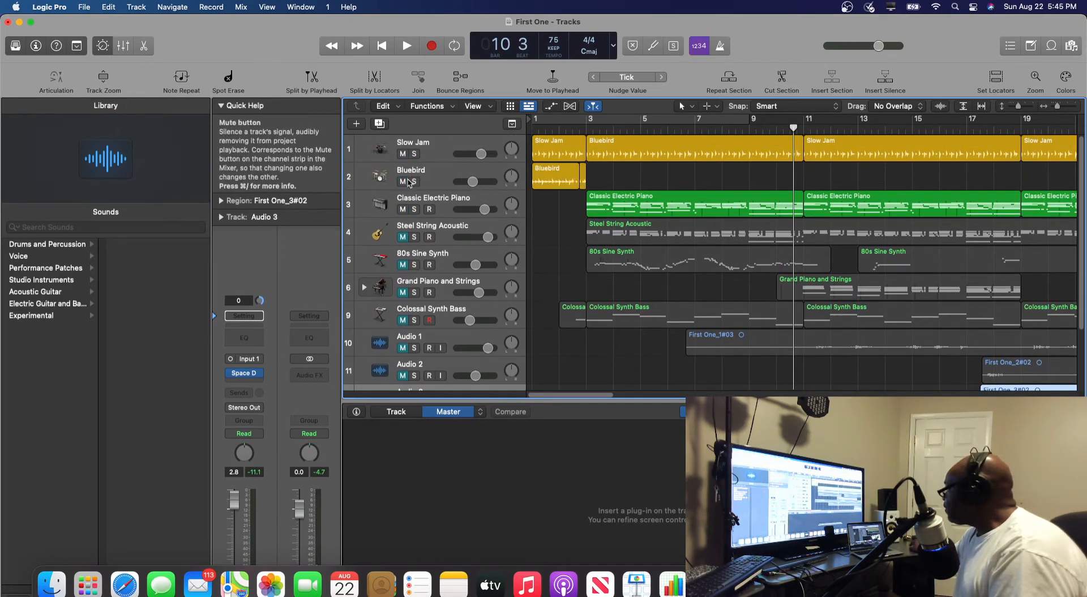
pyautogui.click(402, 209)
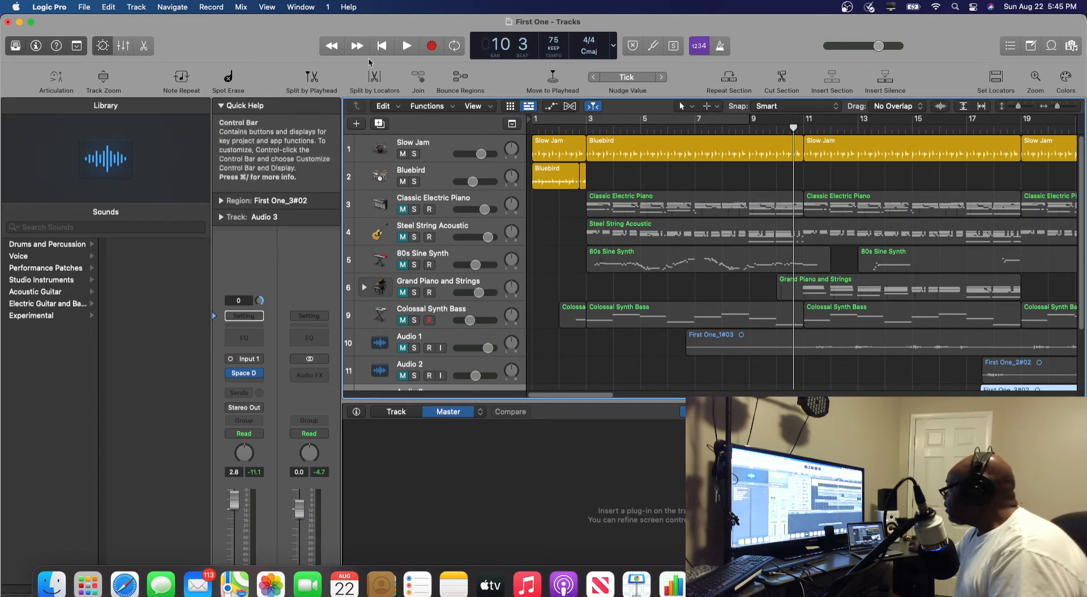
# - Play the project from the beginning and stop in bar 4 to hear the changed track mutes
pyautogui.press('Return')
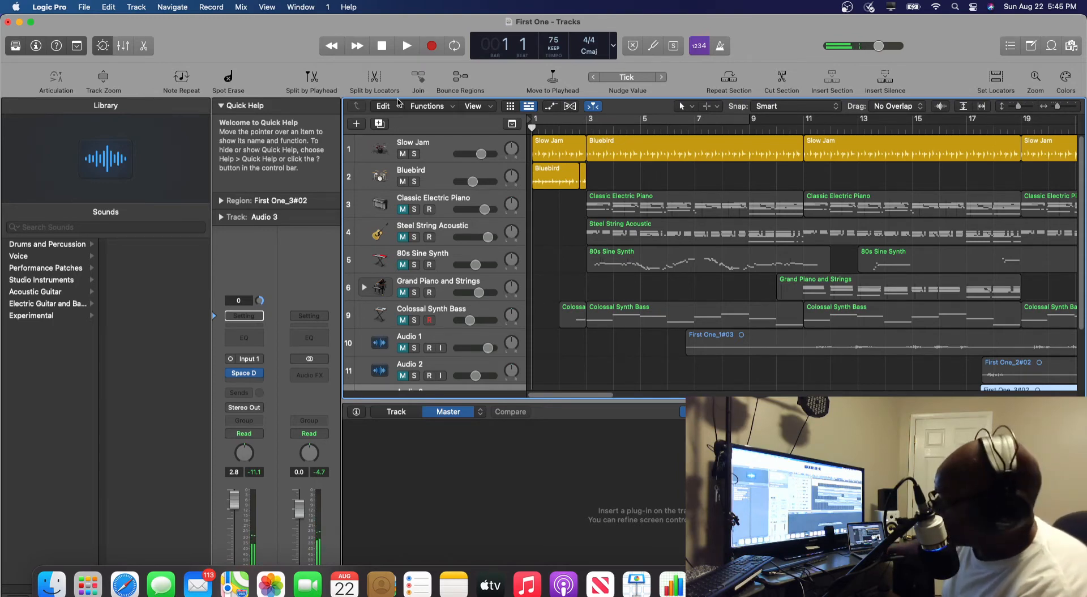
pyautogui.press('space')
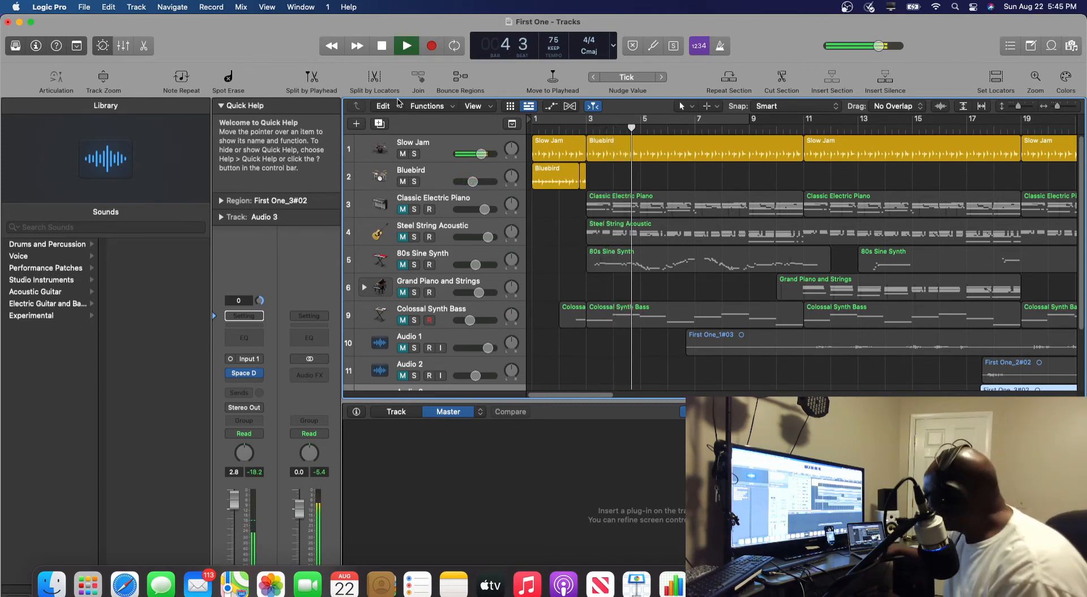
pyautogui.press('space')
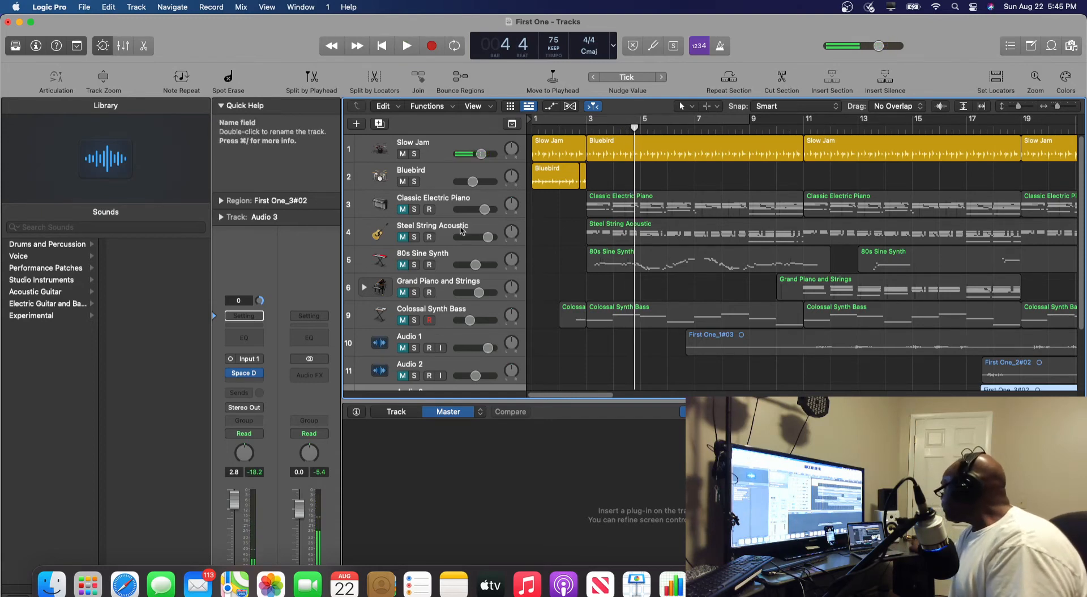
# - Clear the region selection, reselect the Audio 3 track, and arm it for recording
pyautogui.click(549, 296)
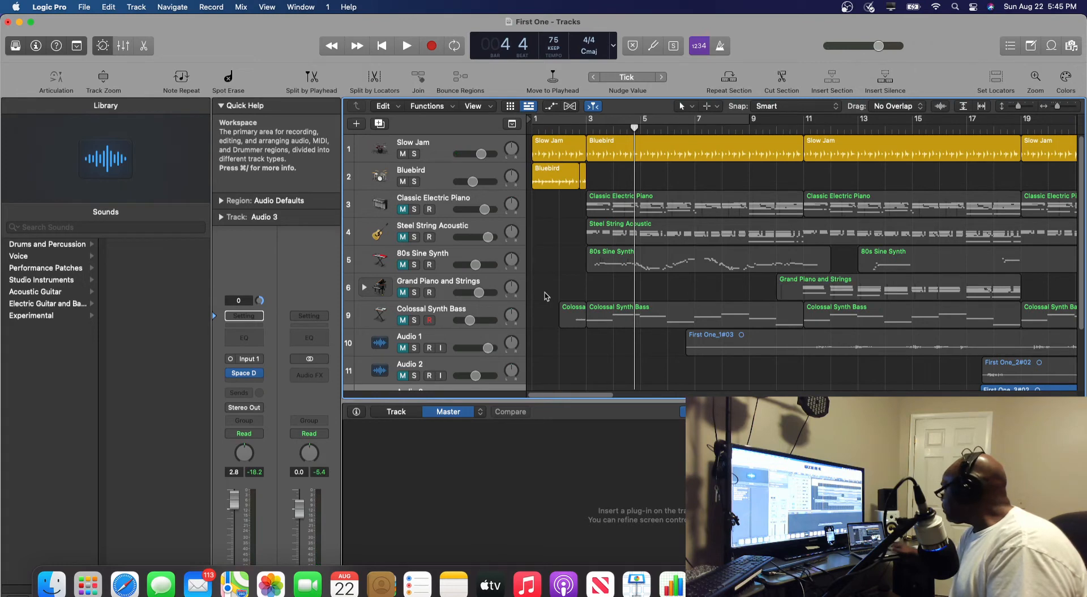
pyautogui.press('Up')
pyautogui.press('Up')
pyautogui.press('Up')
pyautogui.press('Down')
pyautogui.press('Down')
pyautogui.press('Down')
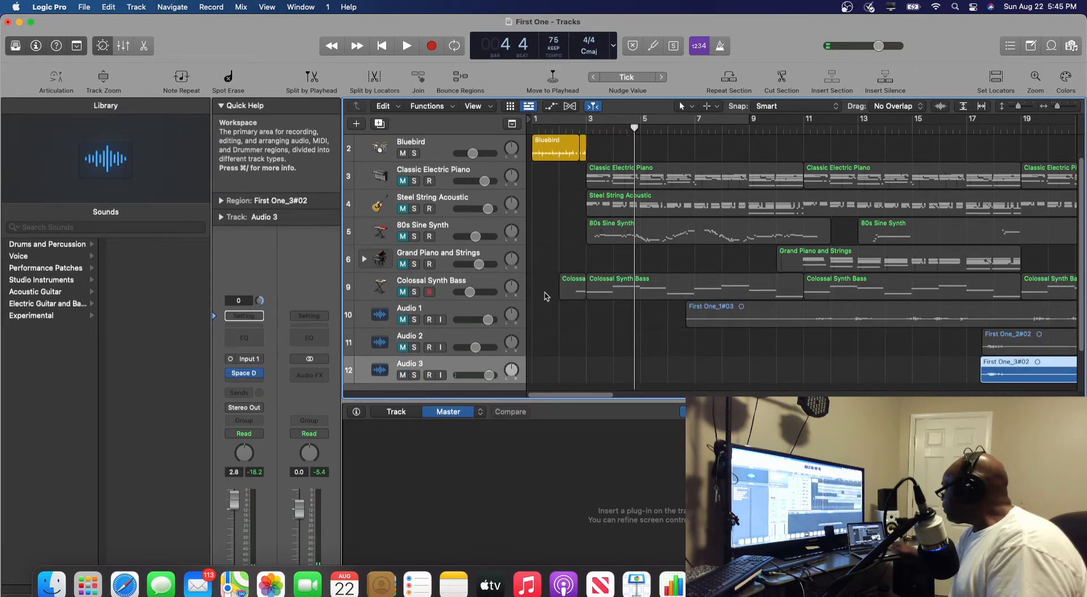
pyautogui.click(431, 375)
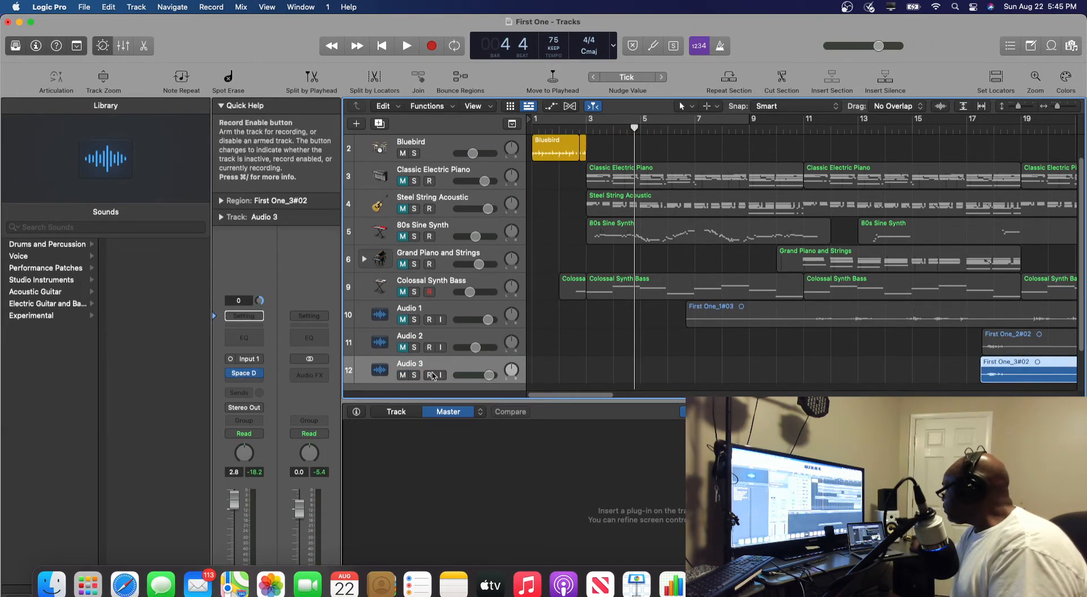
pyautogui.click(431, 375)
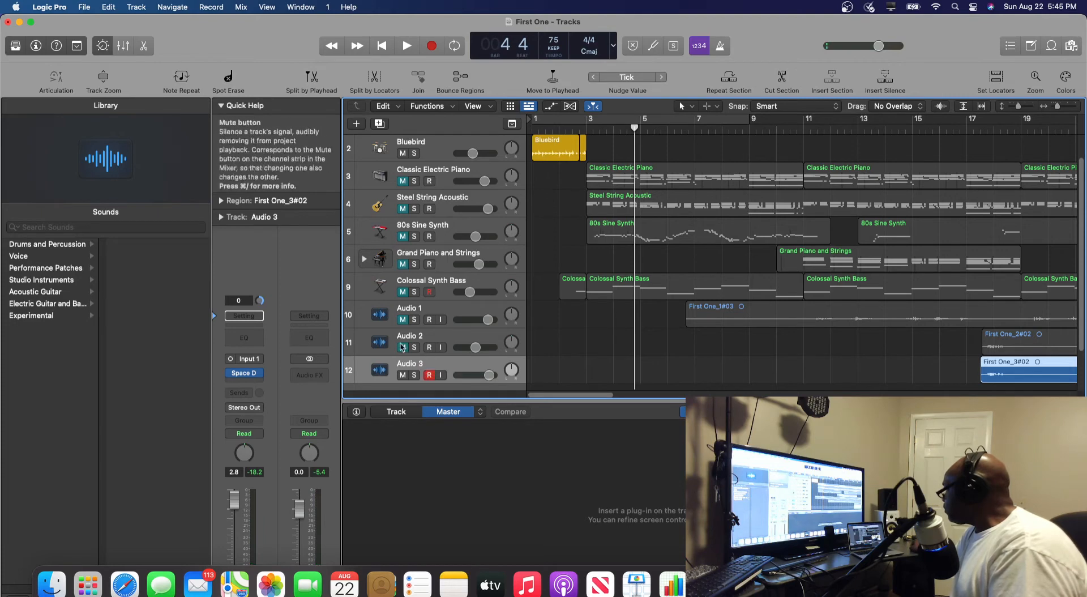
# - Move the track selection from Audio 3 up through the list to the Slow Jam track
pyautogui.scroll(-2, 390, 314)
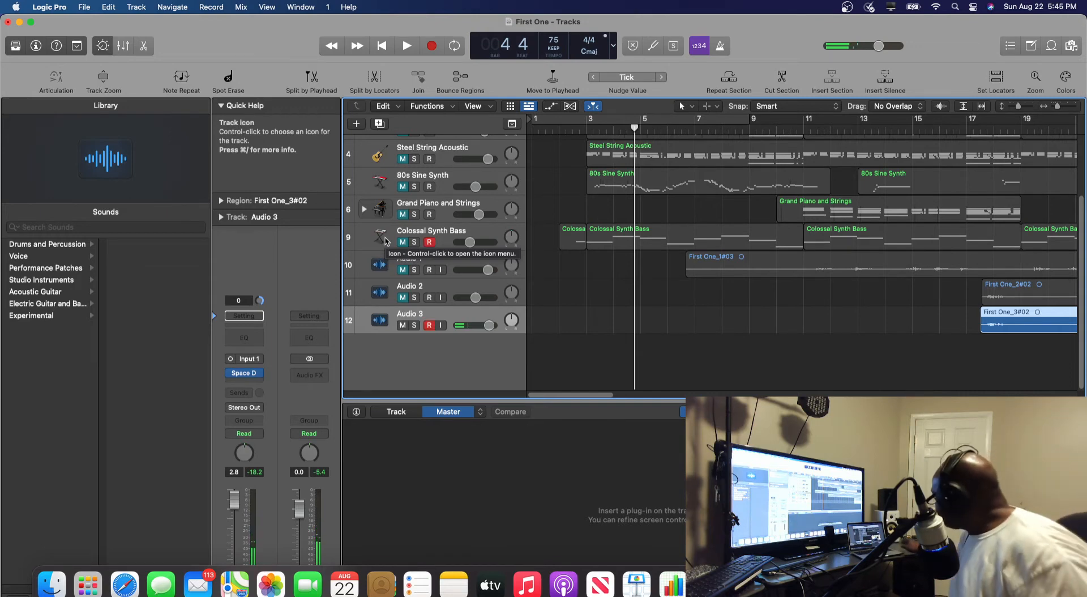
pyautogui.press('Up')
pyautogui.press('Up')
pyautogui.press('Up')
pyautogui.press('Up')
pyautogui.press('Up')
pyautogui.press('Up')
pyautogui.press('Up')
pyautogui.press('Up')
pyautogui.press('Up')
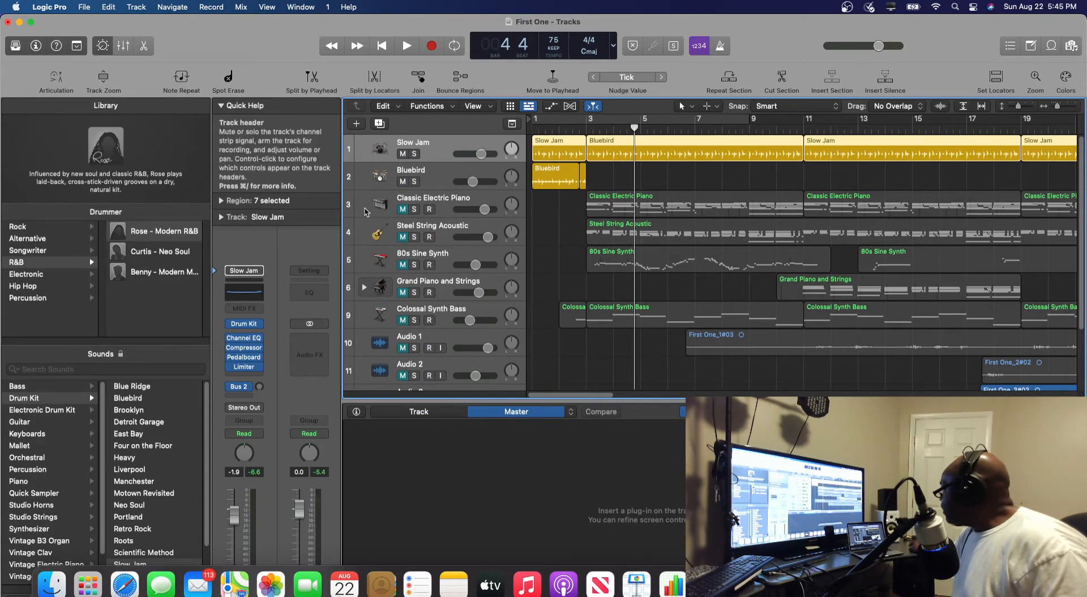
# - Unmute the Classic Electric Piano and Colossal Synth Bass tracks, selecting each in turn
pyautogui.click(365, 212)
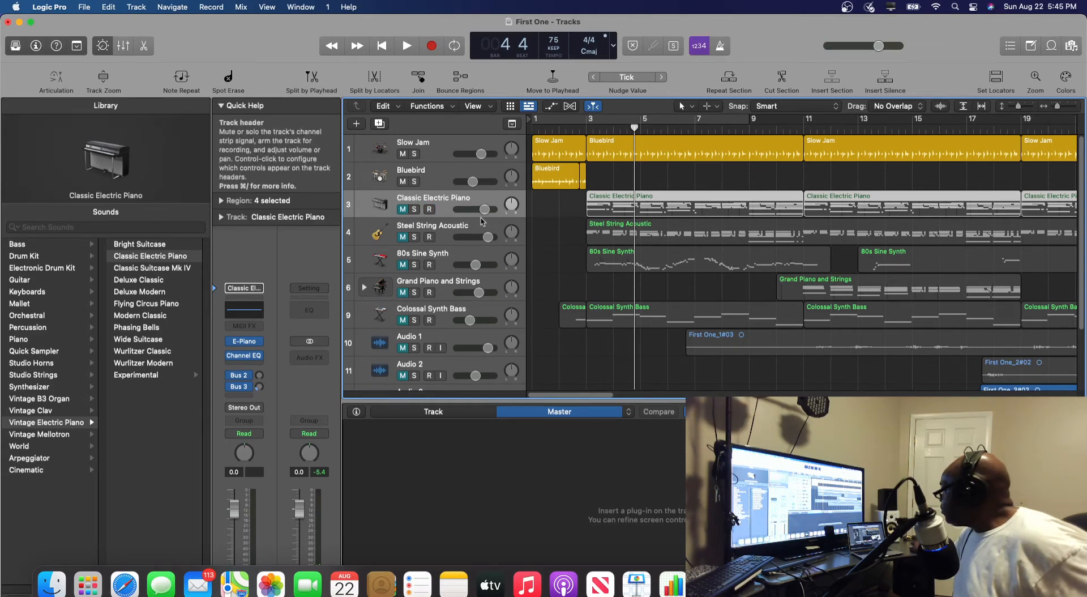
pyautogui.click(403, 209)
pyautogui.click(403, 210)
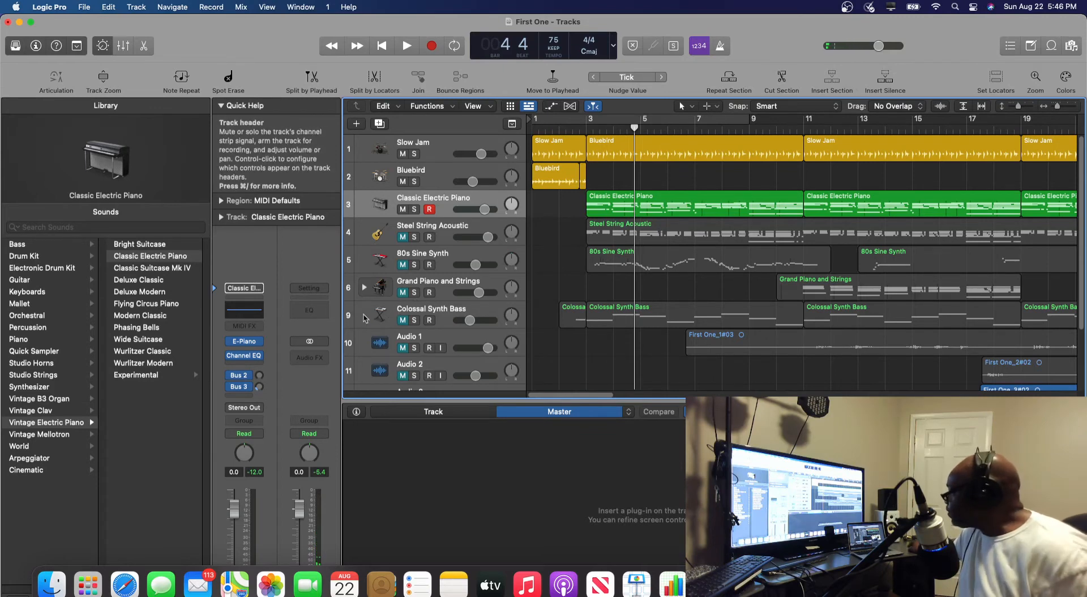
pyautogui.click(366, 319)
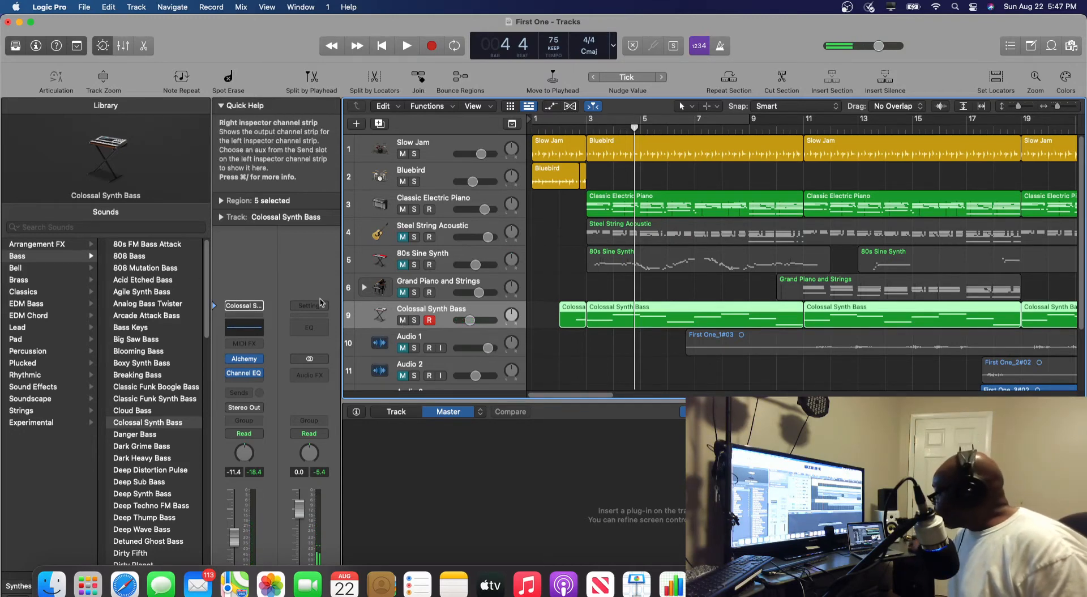
# - Play the project from the beginning and select the Audio 3 track during playback
pyautogui.click(382, 45)
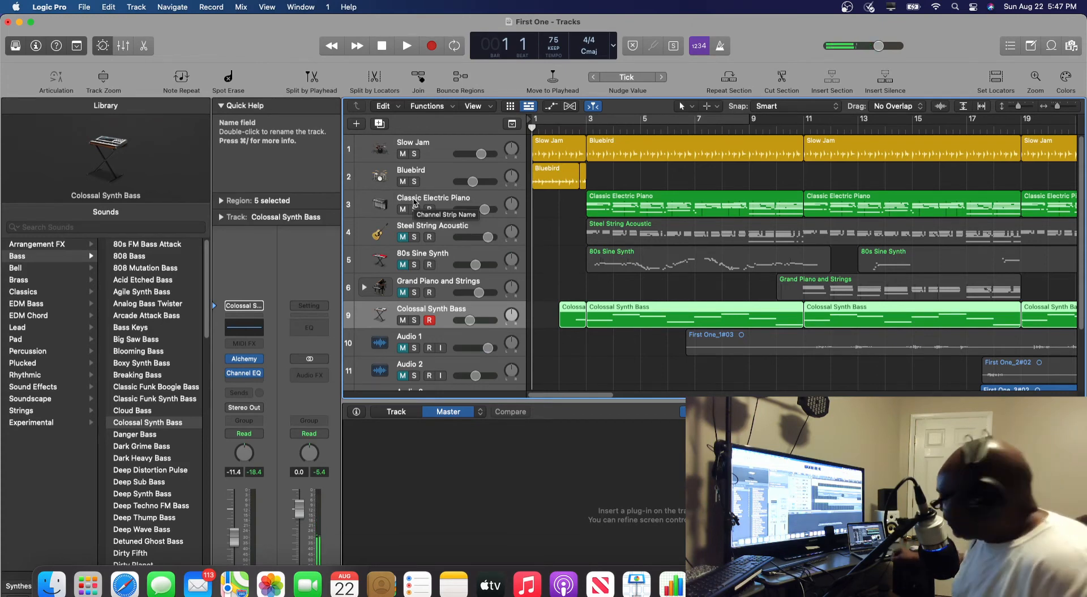
pyautogui.press('space')
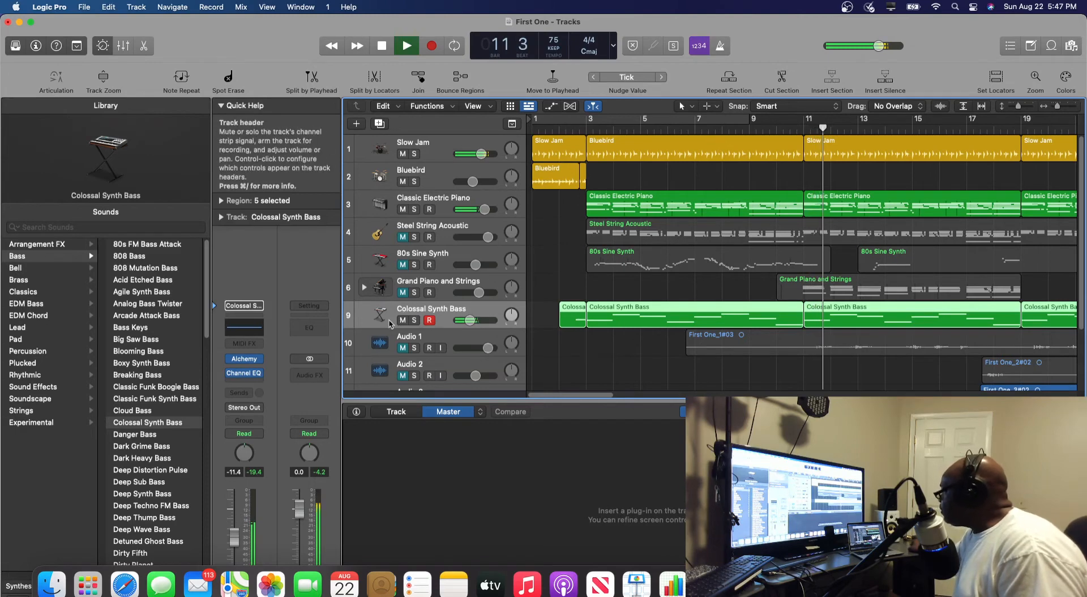
pyautogui.press('Down')
pyautogui.press('Down')
pyautogui.press('Down')
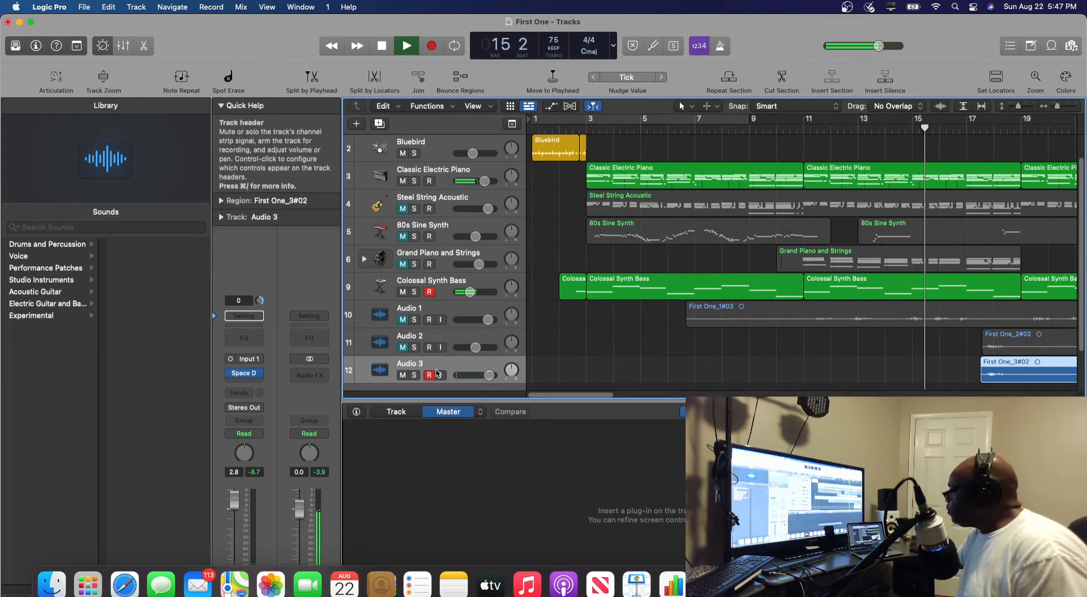
# - Disarm and mute the Audio 3 track during playback, and stop at bar 19
pyautogui.click(430, 375)
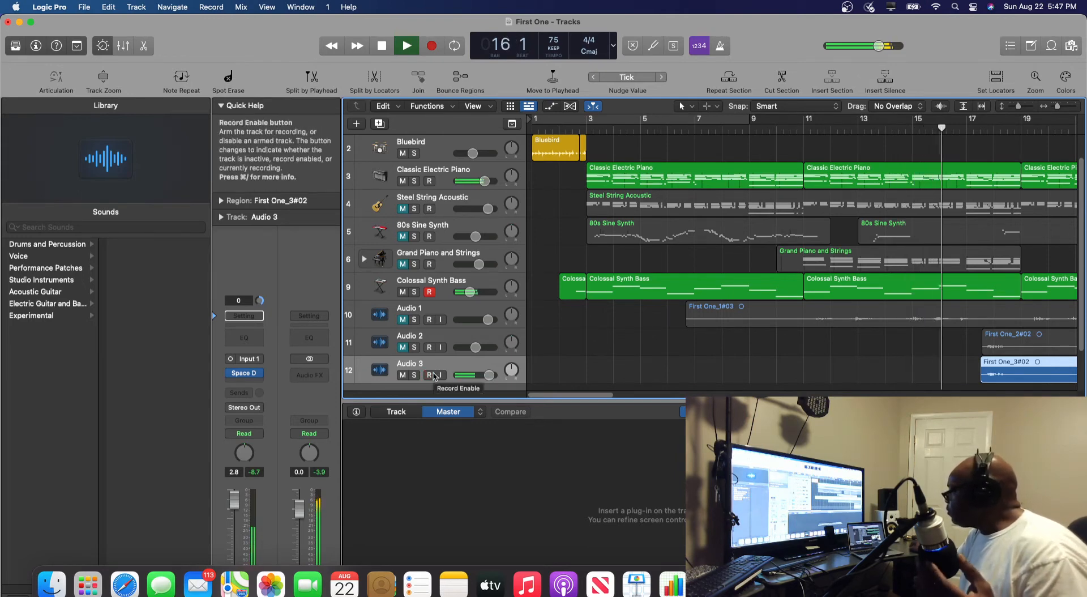
pyautogui.click(432, 377)
pyautogui.click(432, 377)
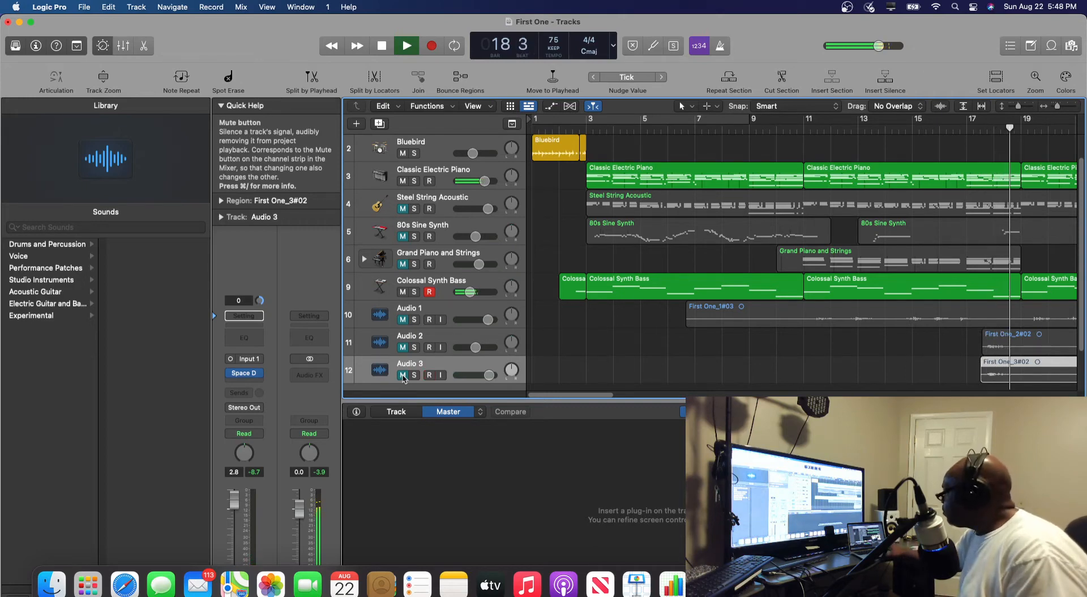
pyautogui.press('space')
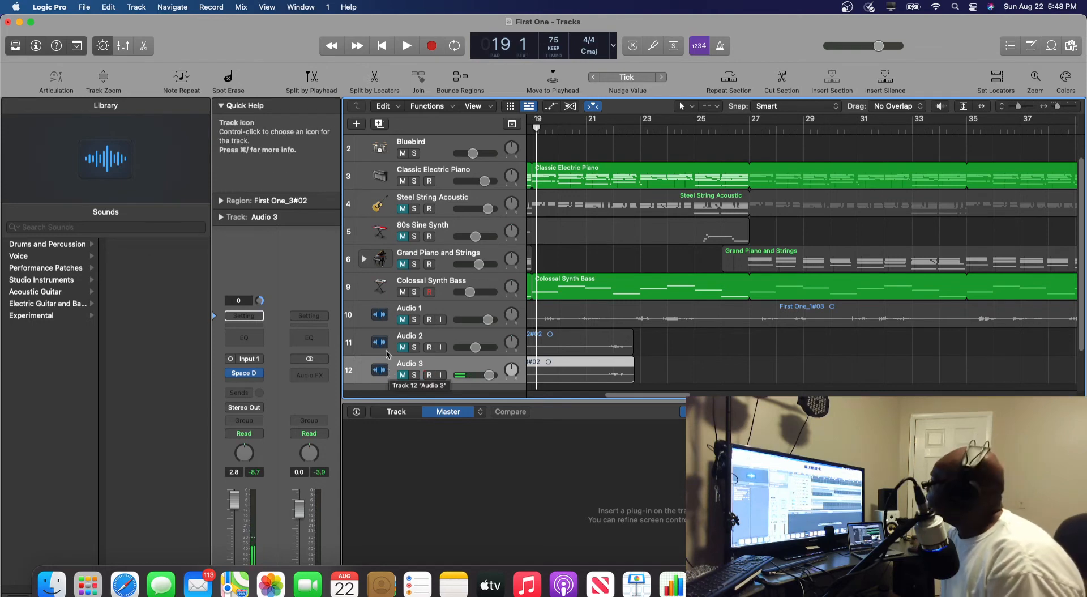
# - Unmute the selected Audio 3 track
pyautogui.click(429, 375)
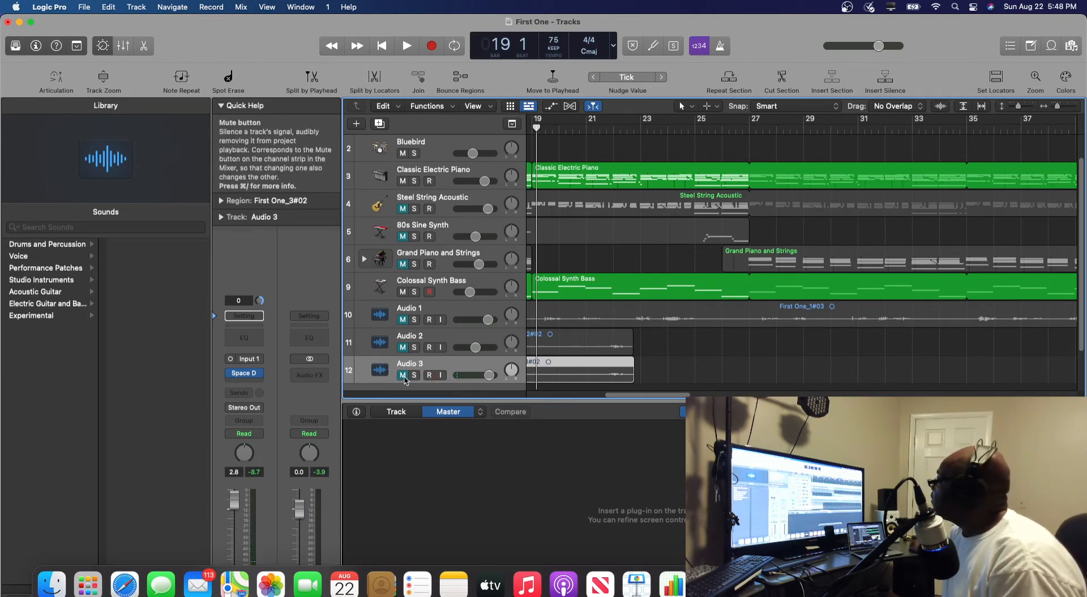
pyautogui.click(423, 387)
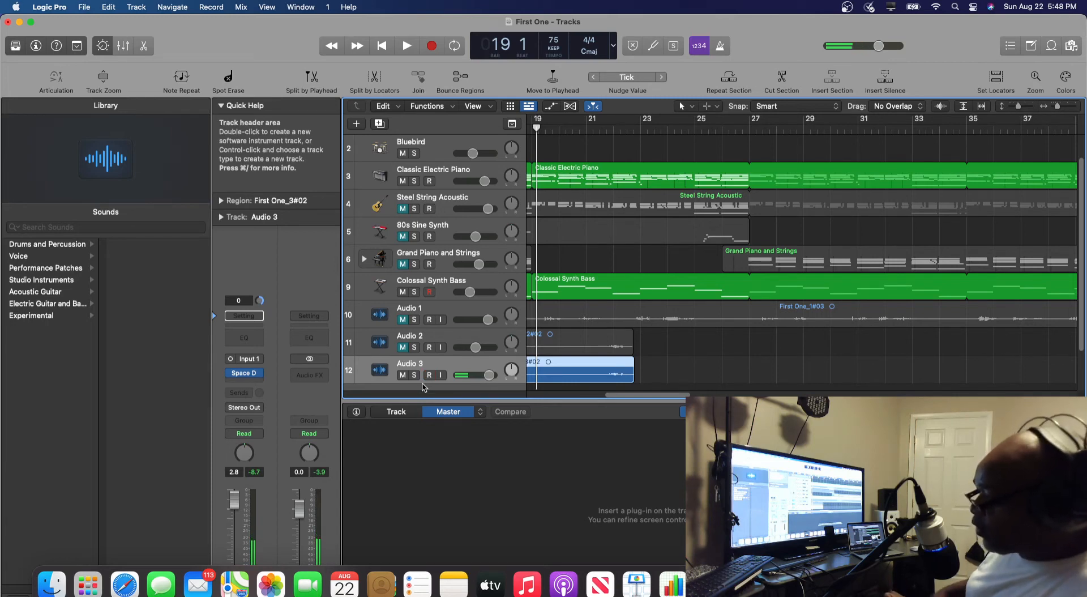
pyautogui.click(426, 379)
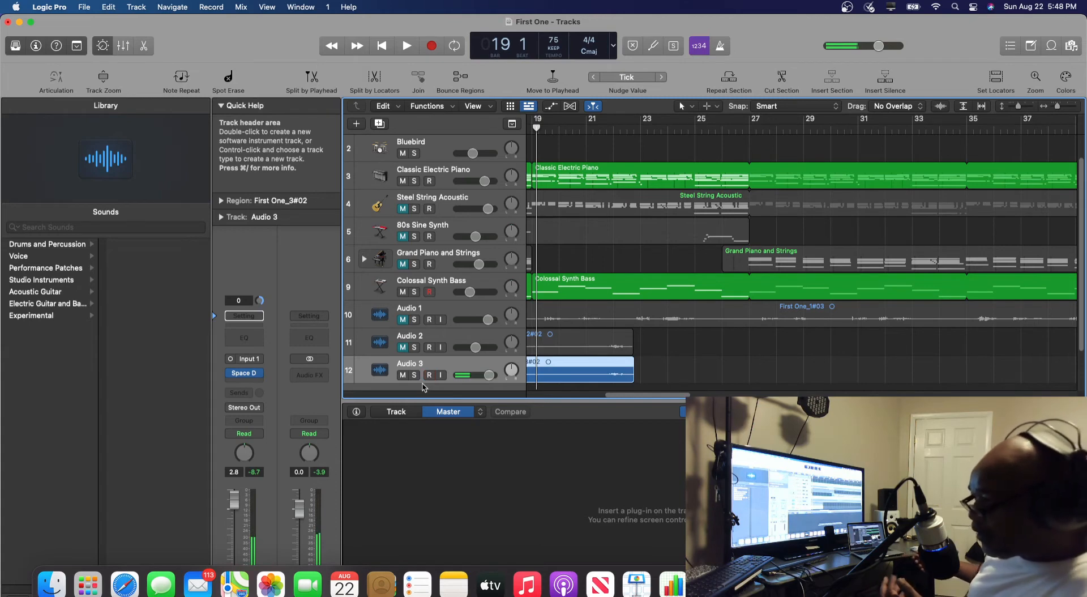
pyautogui.click(429, 375)
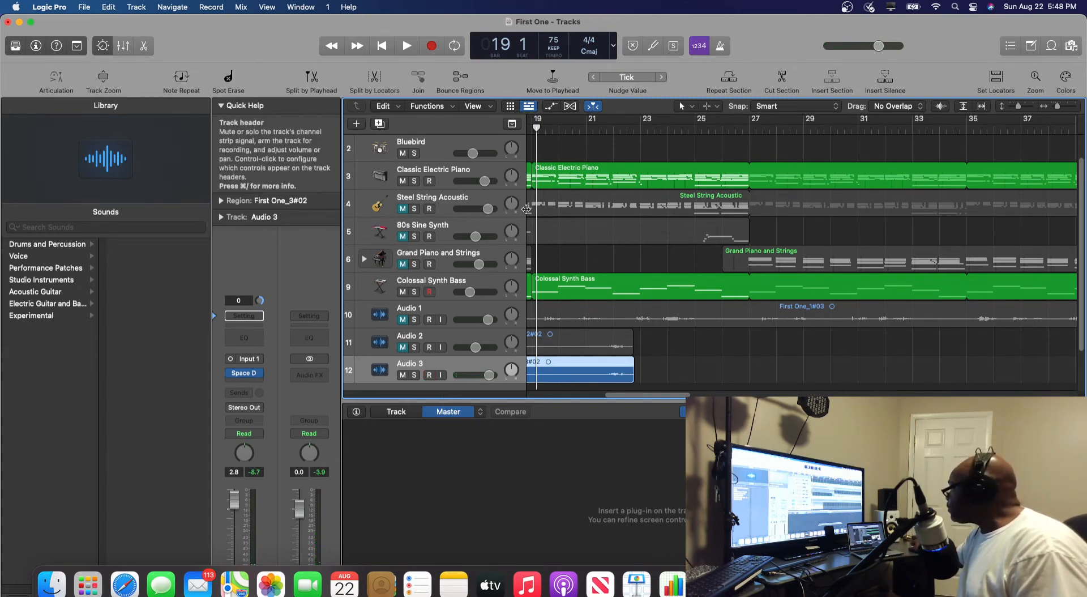
# - Return the playhead to the project start, then select and unmute the Steel String Acoustic track
pyautogui.click(389, 54)
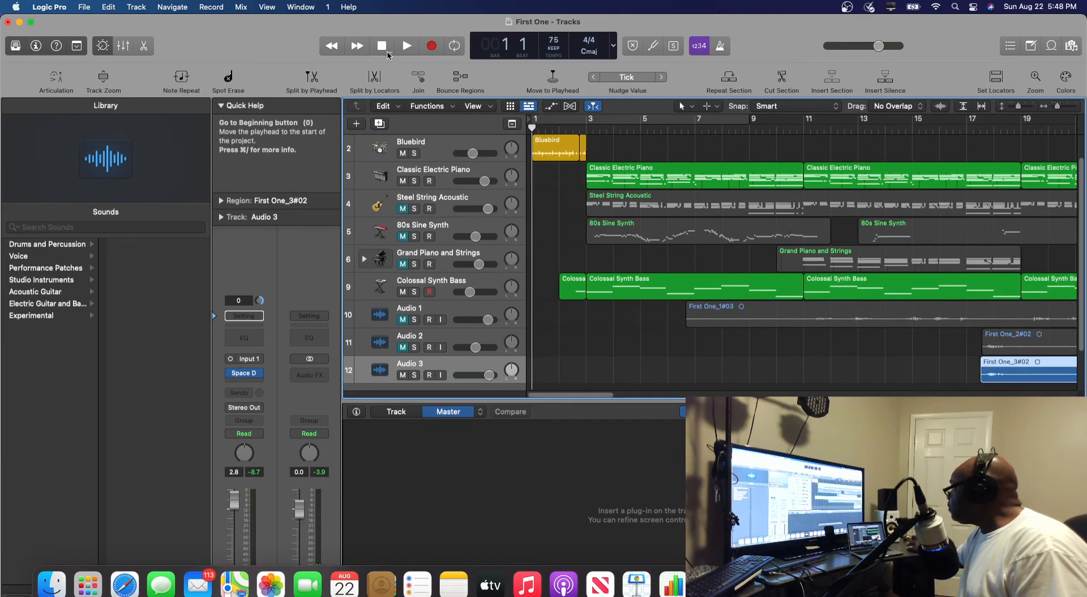
pyautogui.click(377, 210)
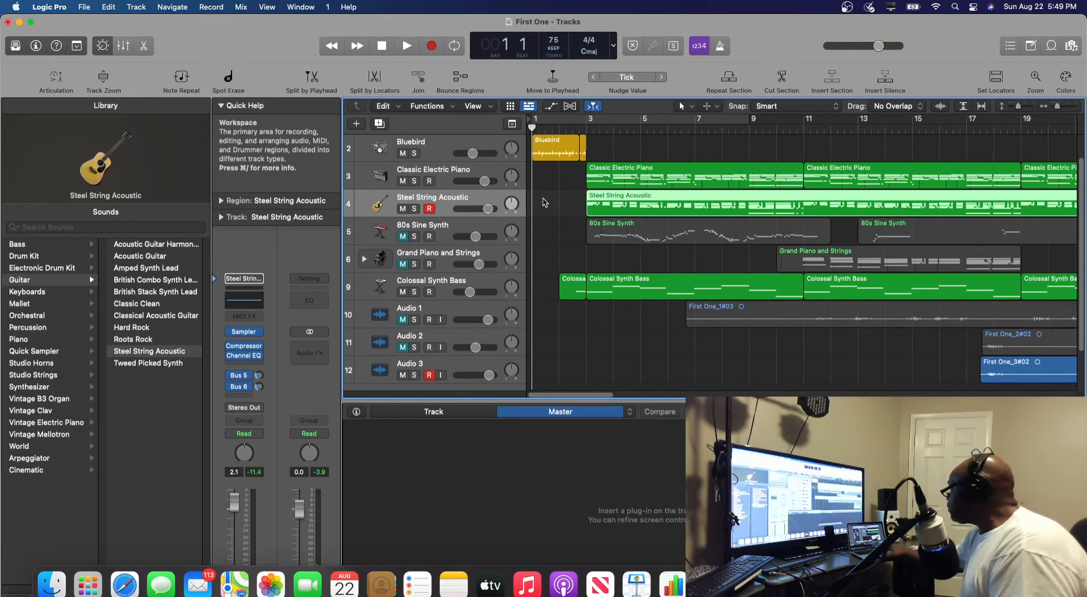
# - Play the project from the beginning, mute the Audio 3 track during playback, and stop at bar 14
pyautogui.press('space')
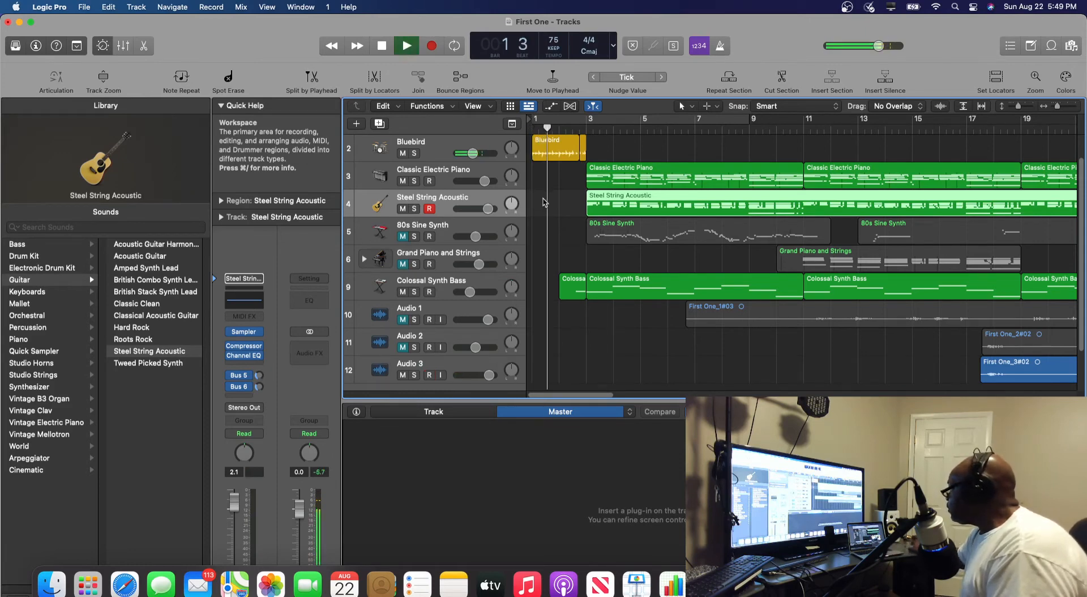
pyautogui.scroll(2, 544, 314)
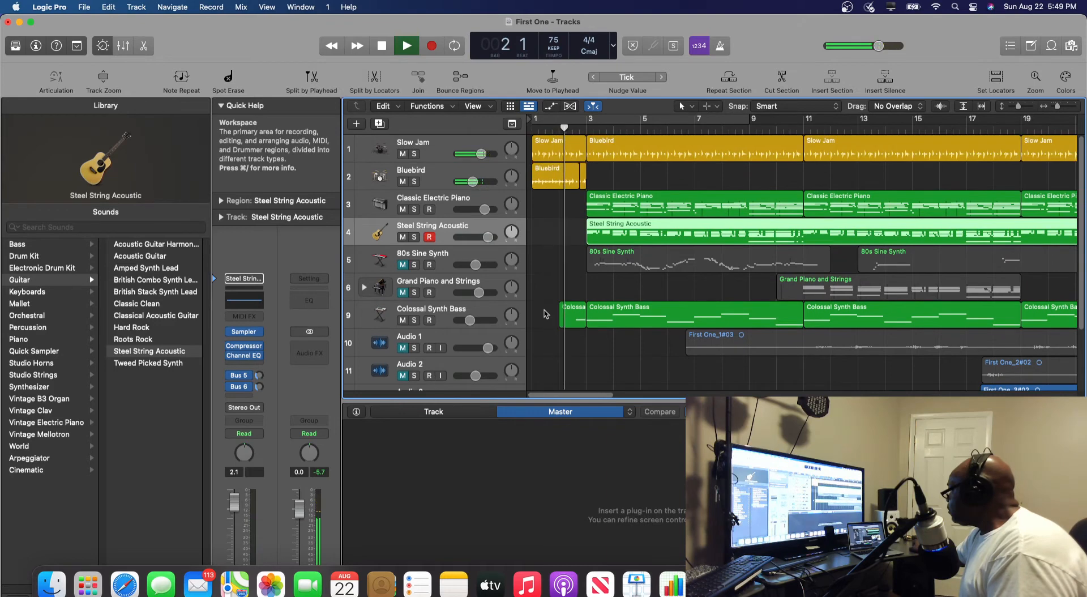
pyautogui.scroll(-3, 544, 314)
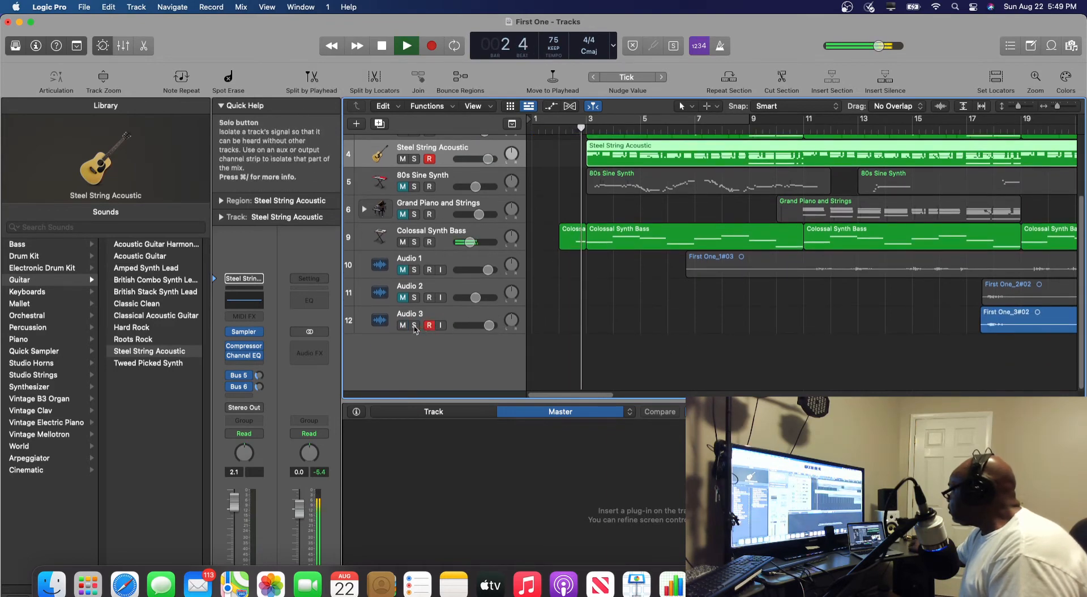
pyautogui.click(583, 320)
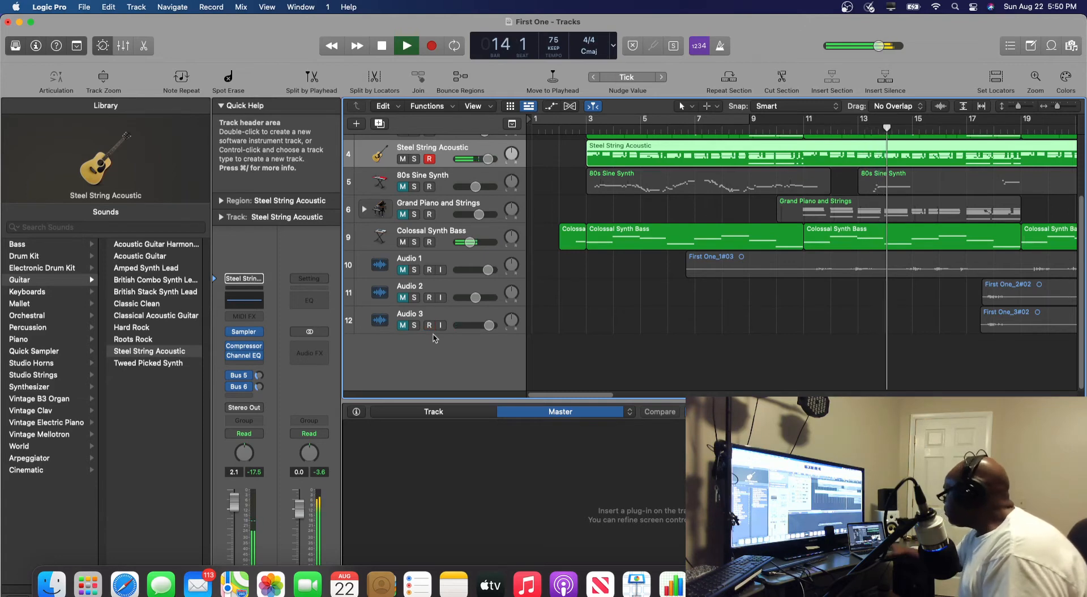
pyautogui.press('space')
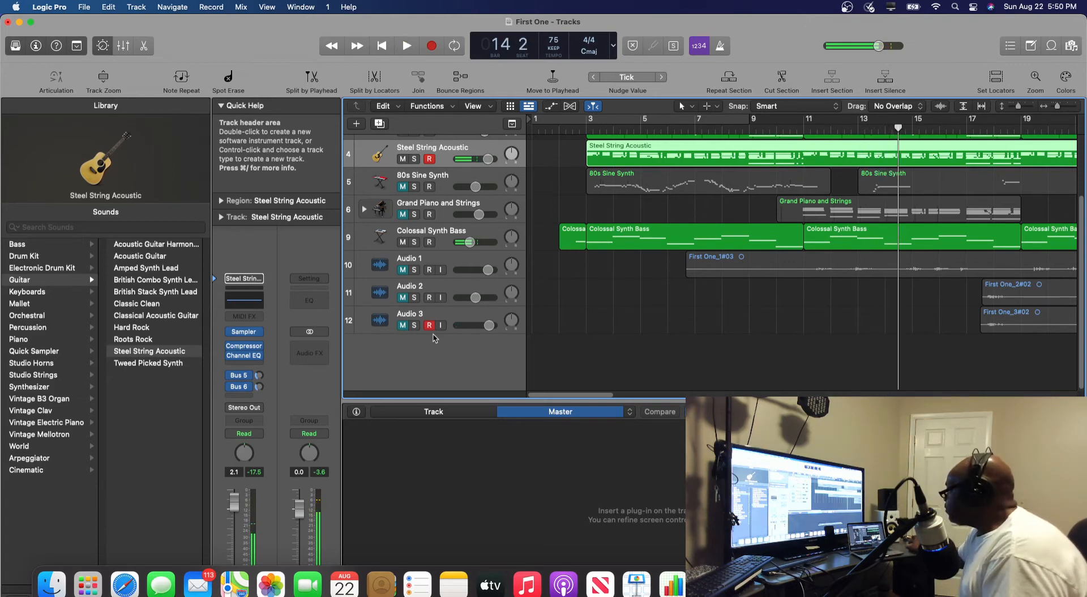
# - Briefly unmute and re-mute the Audio 3 track, and unmute the Grand Piano and Strings track
pyautogui.click(410, 333)
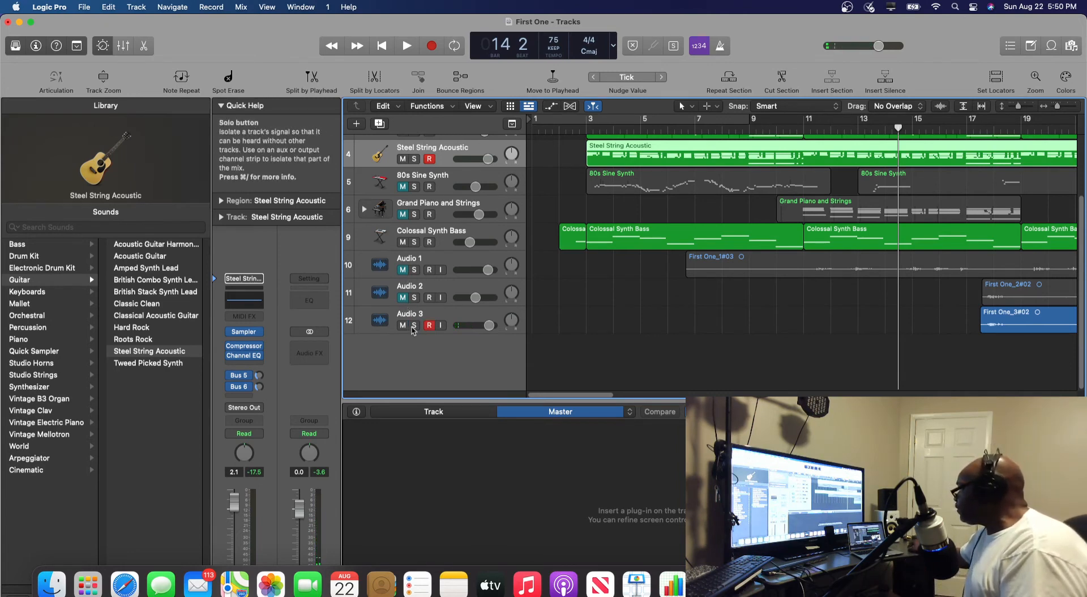
pyautogui.click(402, 325)
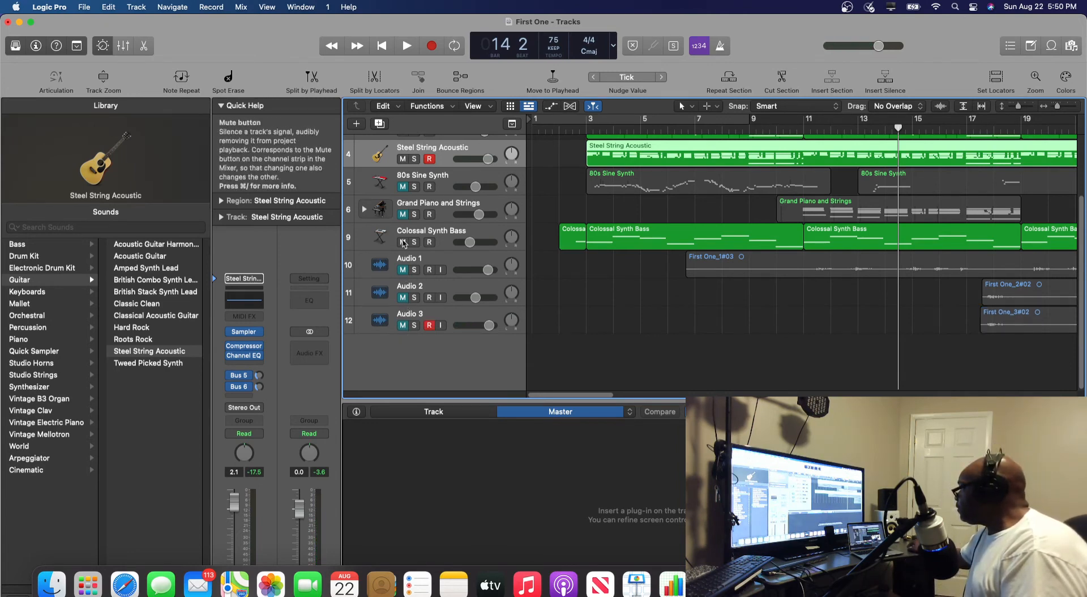
pyautogui.click(403, 214)
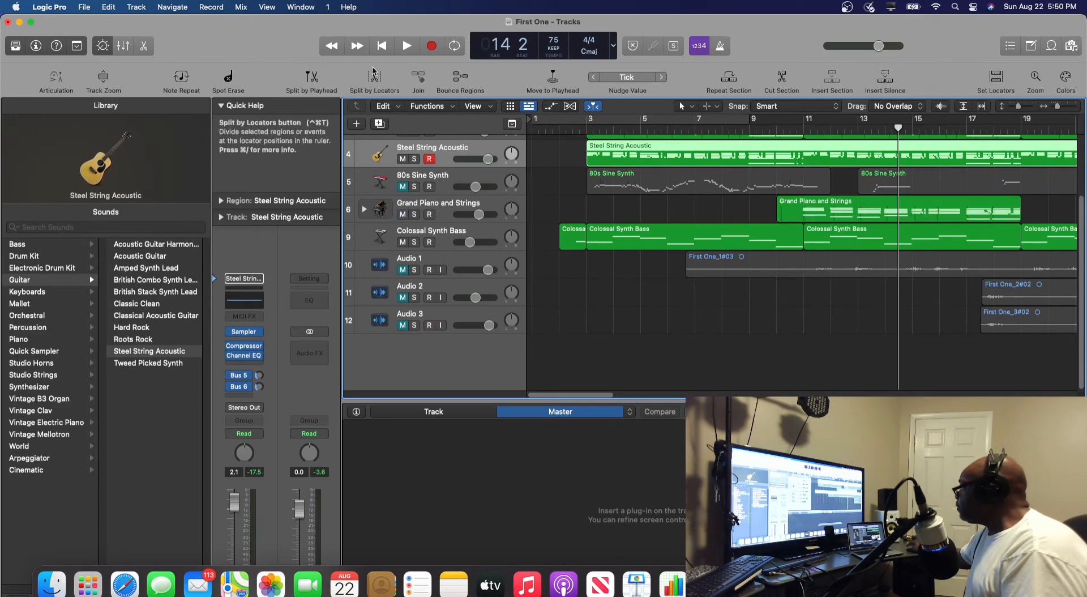
# - Play the project from the beginning, switching the mute on Audio 3 off and back on during playback
pyautogui.click(383, 45)
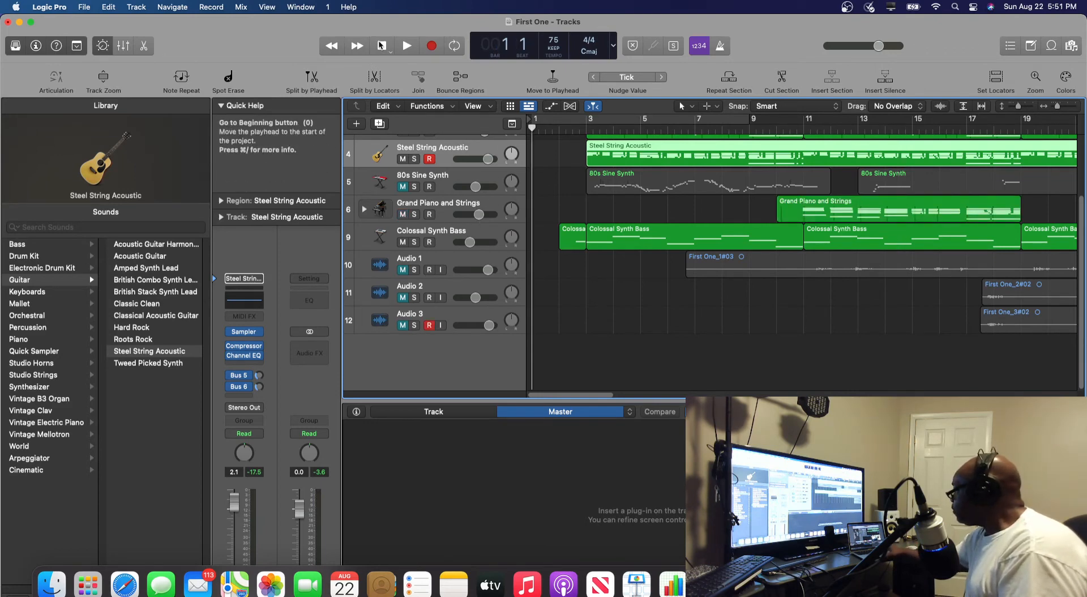
pyautogui.click(406, 45)
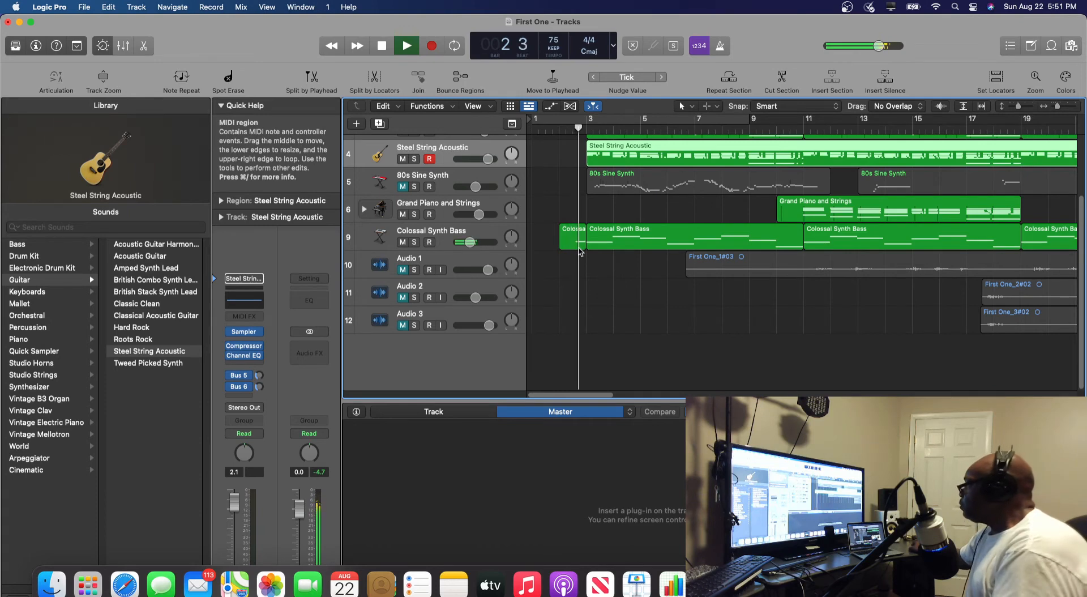
pyautogui.scroll(1, 581, 240)
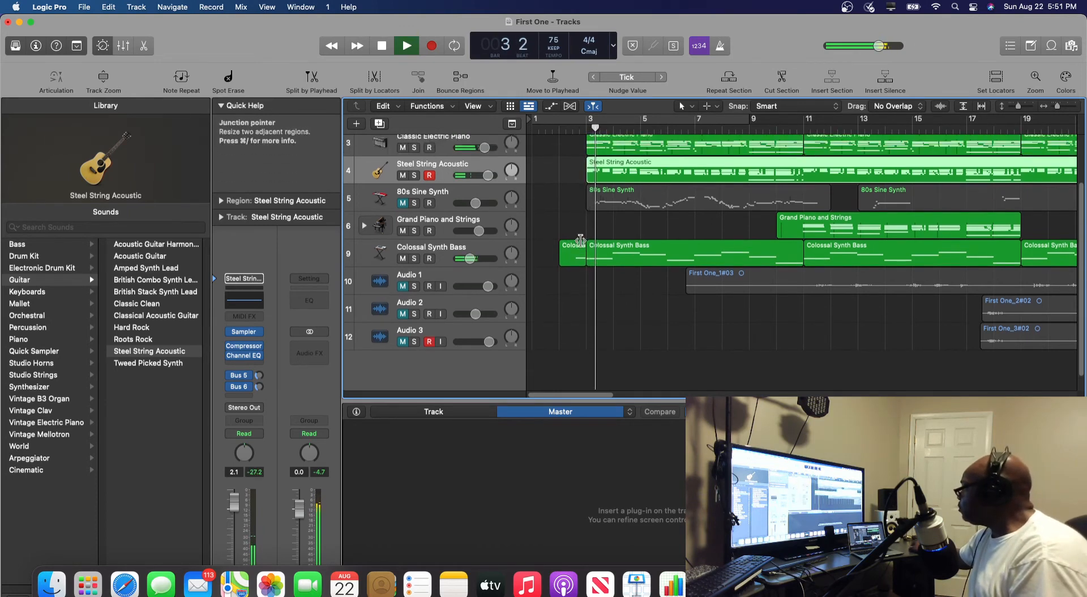
pyautogui.scroll(1, 581, 240)
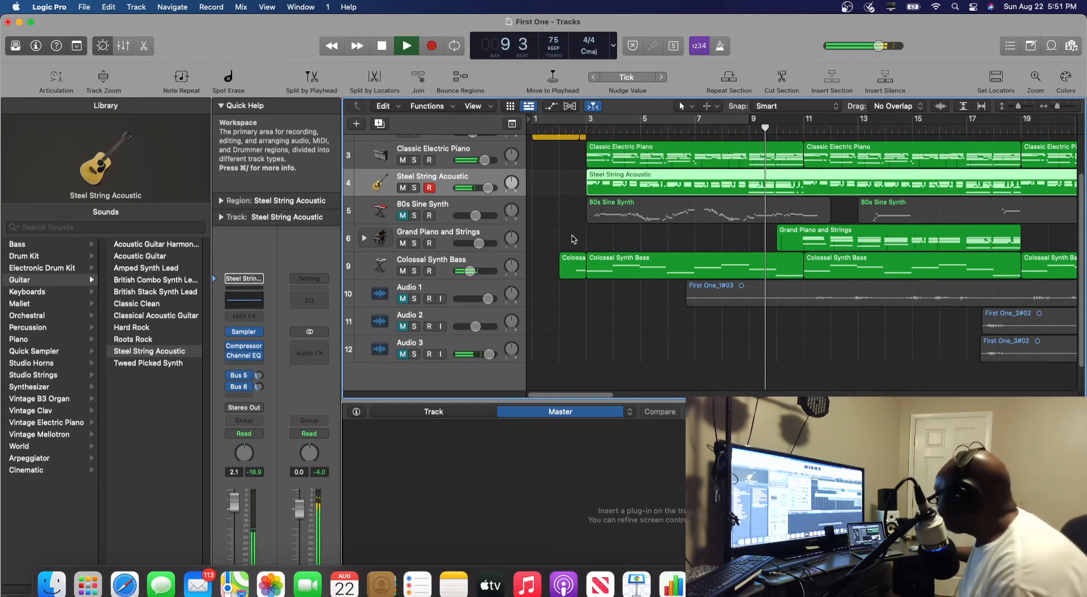
pyautogui.click(401, 354)
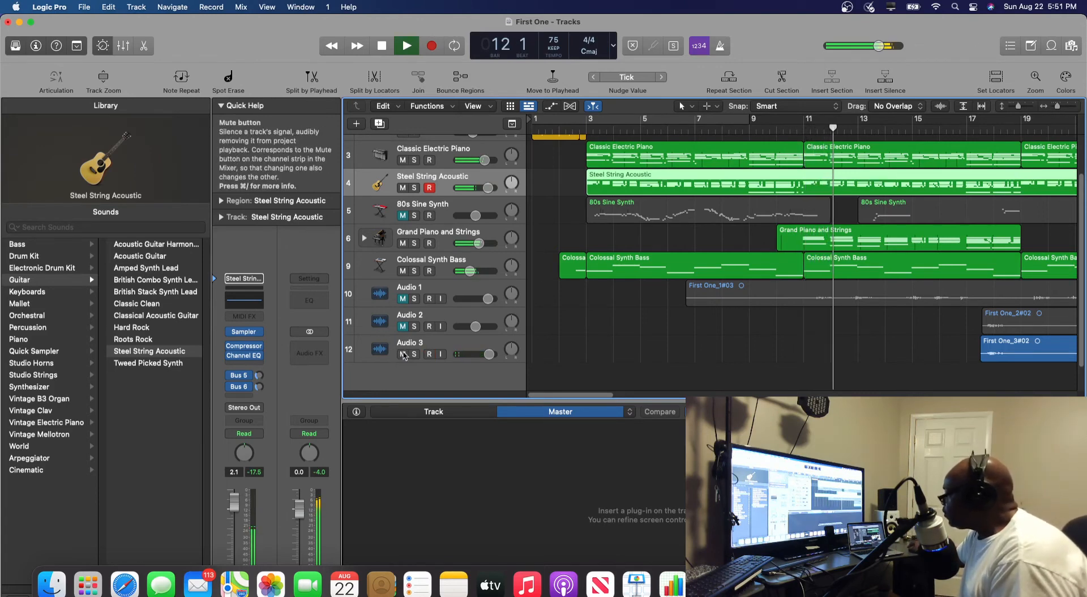
pyautogui.click(402, 354)
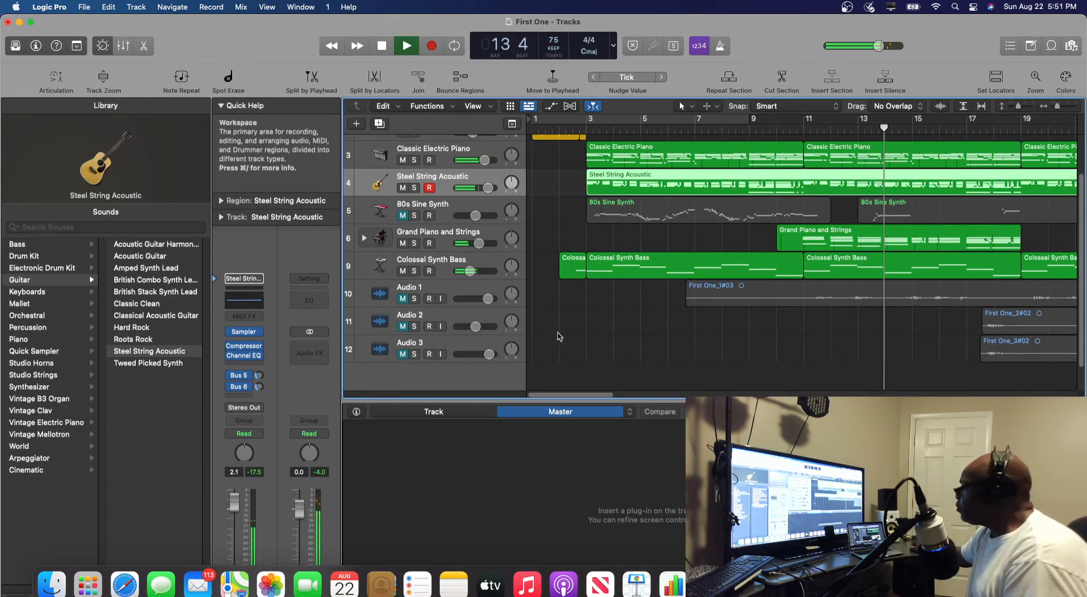
# - Look over the arrangement's instrument and audio tracks while the project plays
pyautogui.scroll(-1, 560, 333)
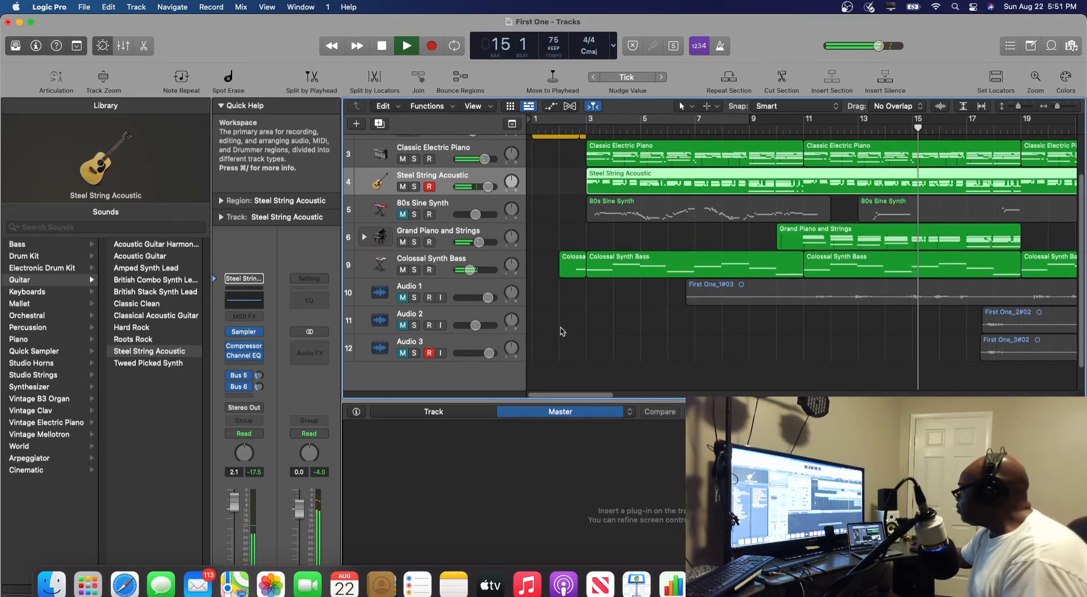
pyautogui.scroll(2, 562, 332)
pyautogui.scroll(2, 564, 335)
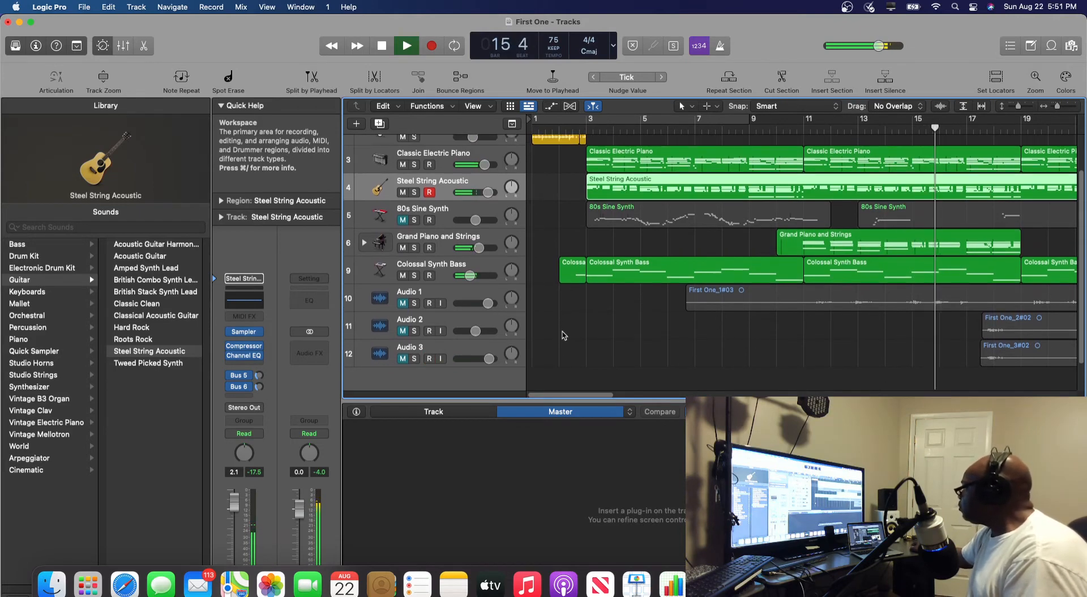
pyautogui.scroll(1, 564, 337)
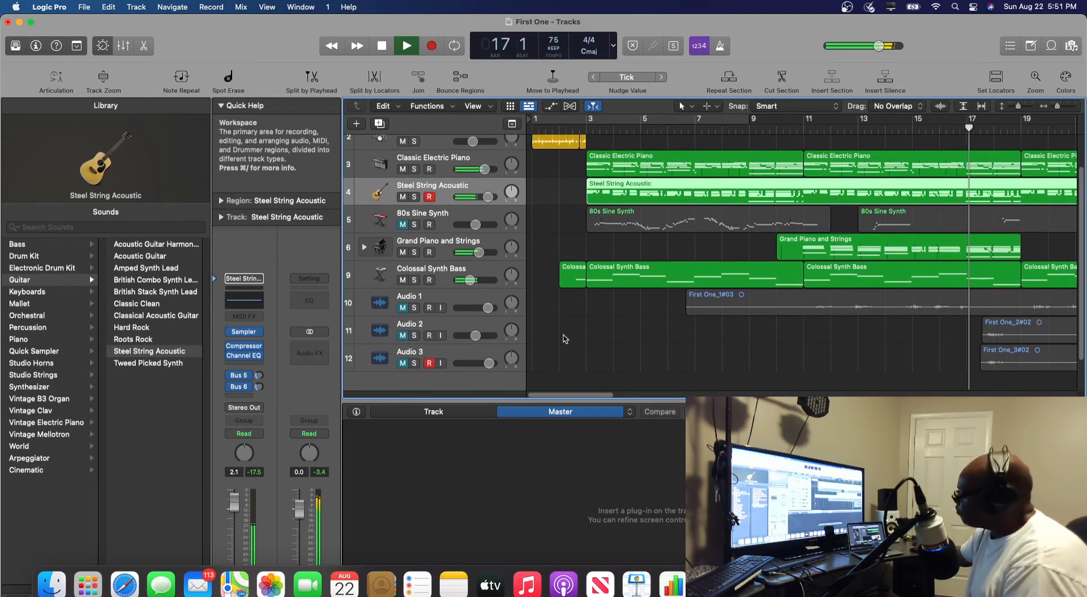
pyautogui.scroll(3, 564, 339)
pyautogui.scroll(1, 565, 342)
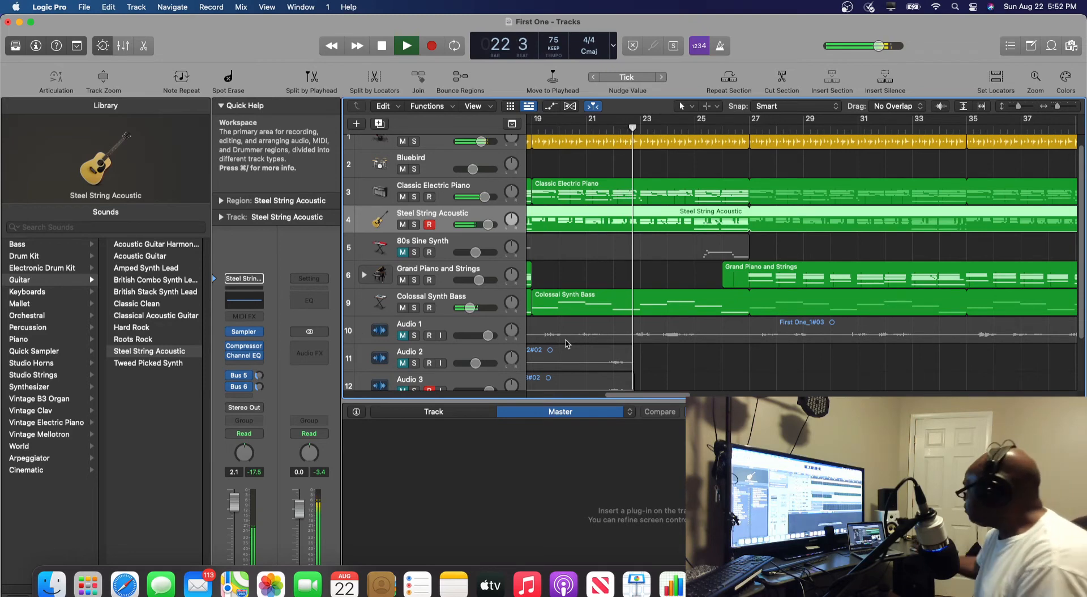
pyautogui.scroll(1, 472, 363)
# - Unmute the Audio 3 track during playback and switch its input monitoring on and back off
pyautogui.scroll(-5, 471, 363)
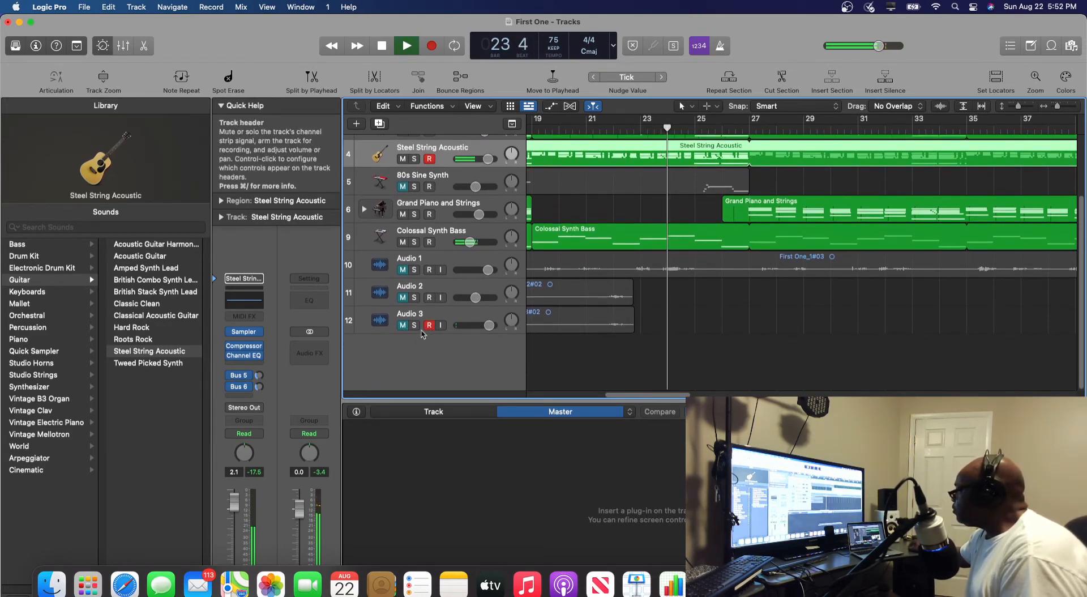
pyautogui.click(401, 328)
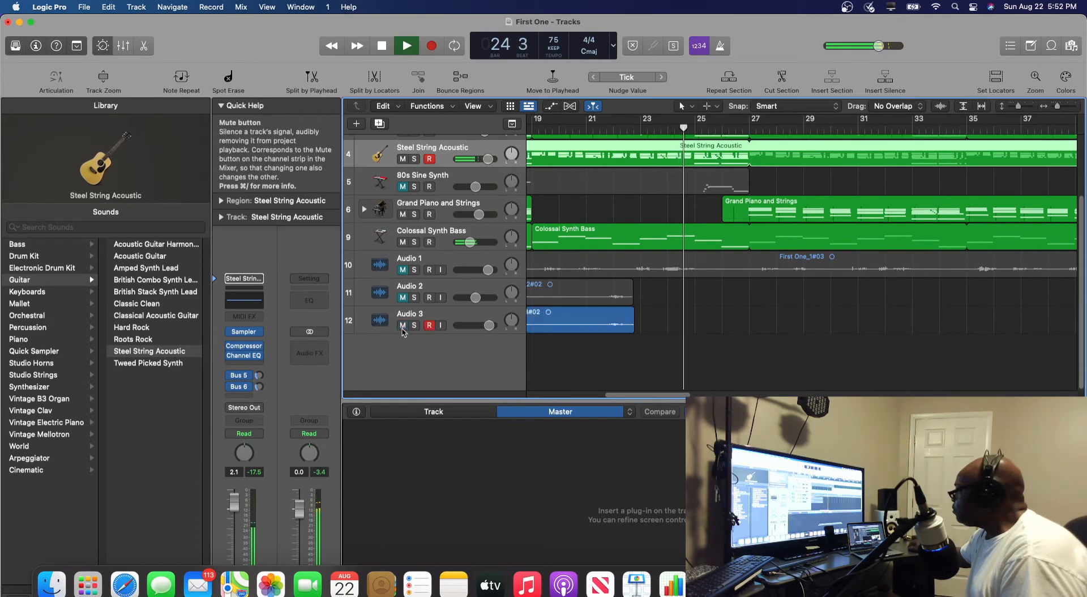
pyautogui.click(428, 327)
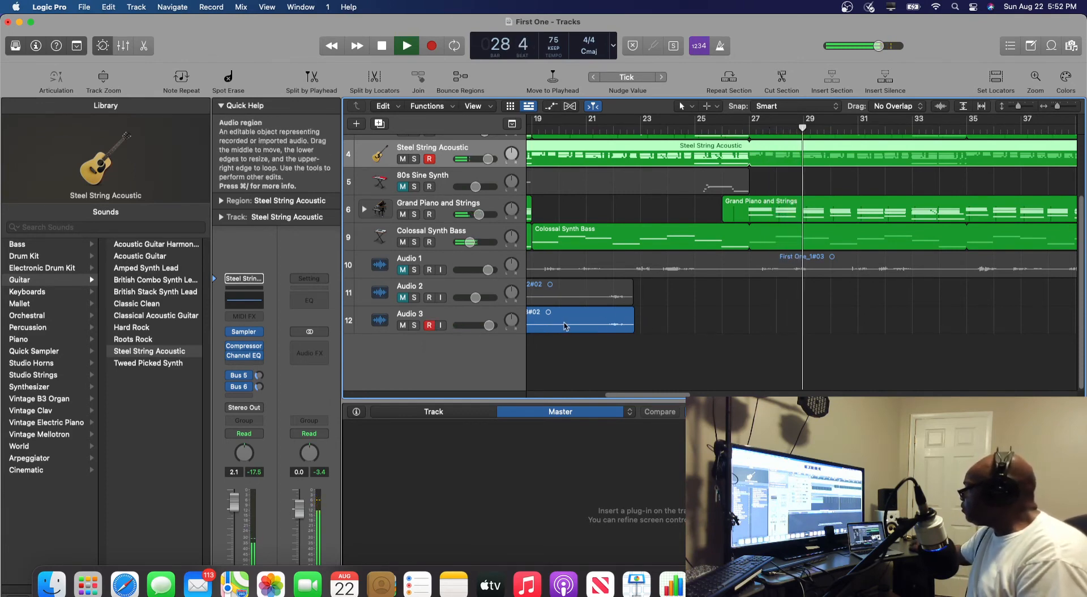
pyautogui.click(441, 326)
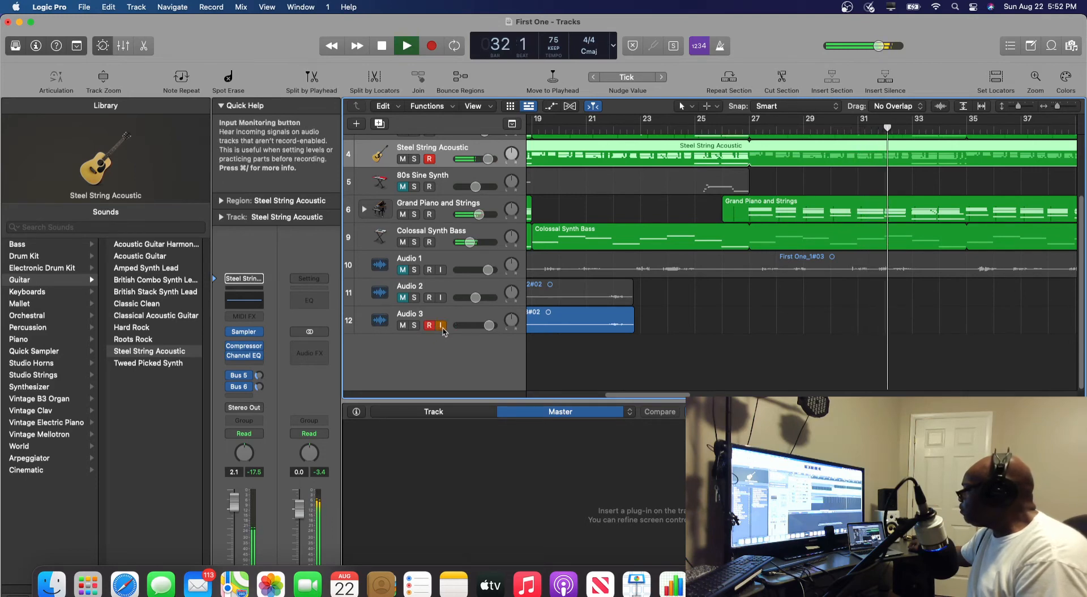
pyautogui.click(442, 328)
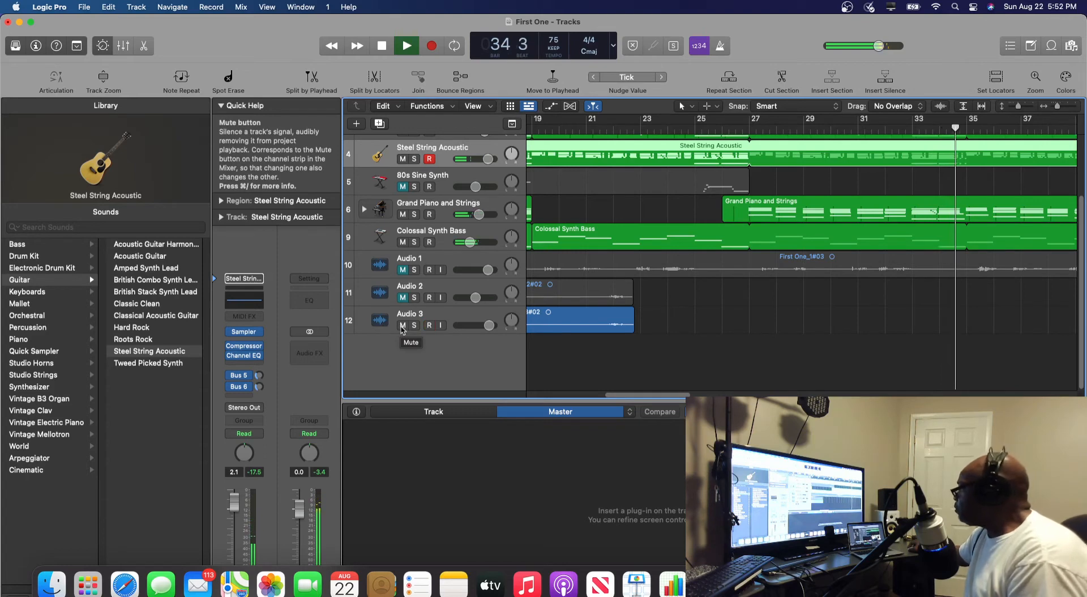
# - Mute and immediately unmute the Audio 3 track, then stop playback at bar 35
pyautogui.click(402, 327)
pyautogui.click(402, 326)
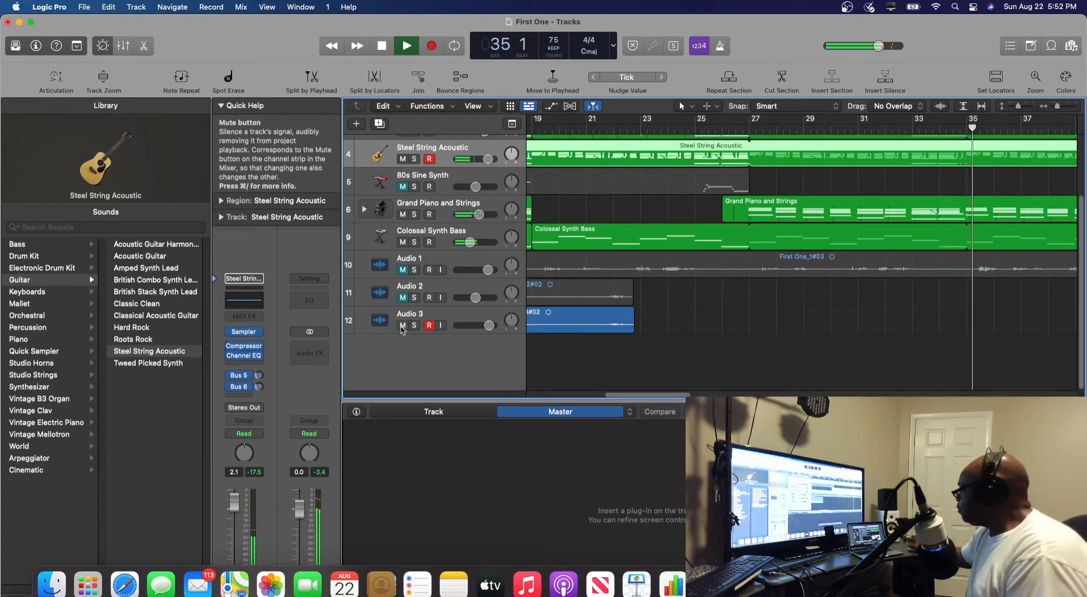
pyautogui.press('space')
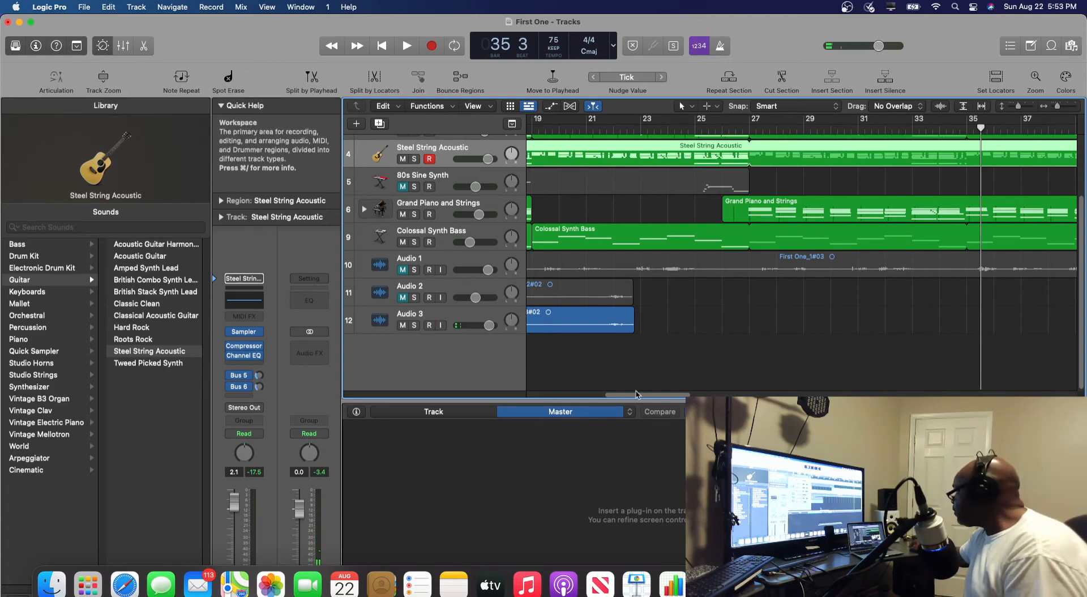
# - Place the playhead at bar 40, play the project's ending, and stop at bar 50
pyautogui.moveTo(640, 396); pyautogui.dragTo(694, 396)
pyautogui.scroll(5, 734, 332)
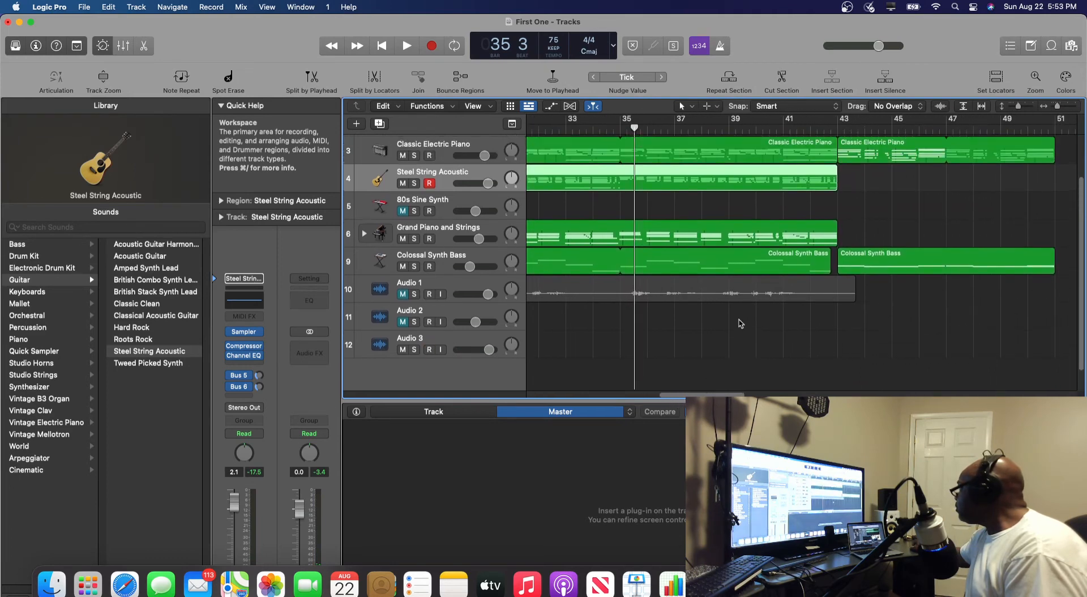
pyautogui.click(754, 126)
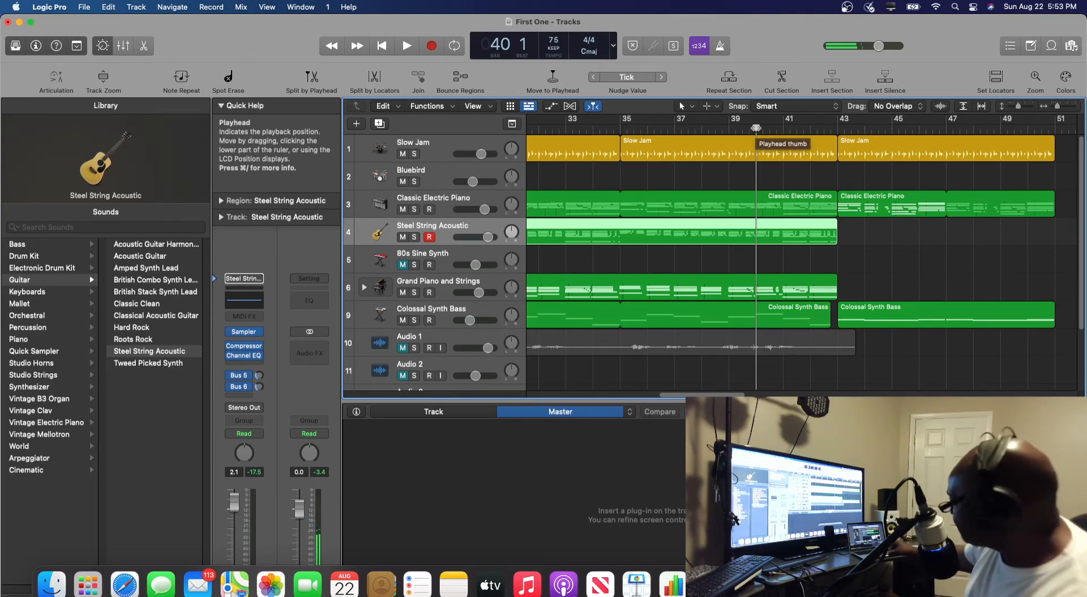
pyautogui.press('space')
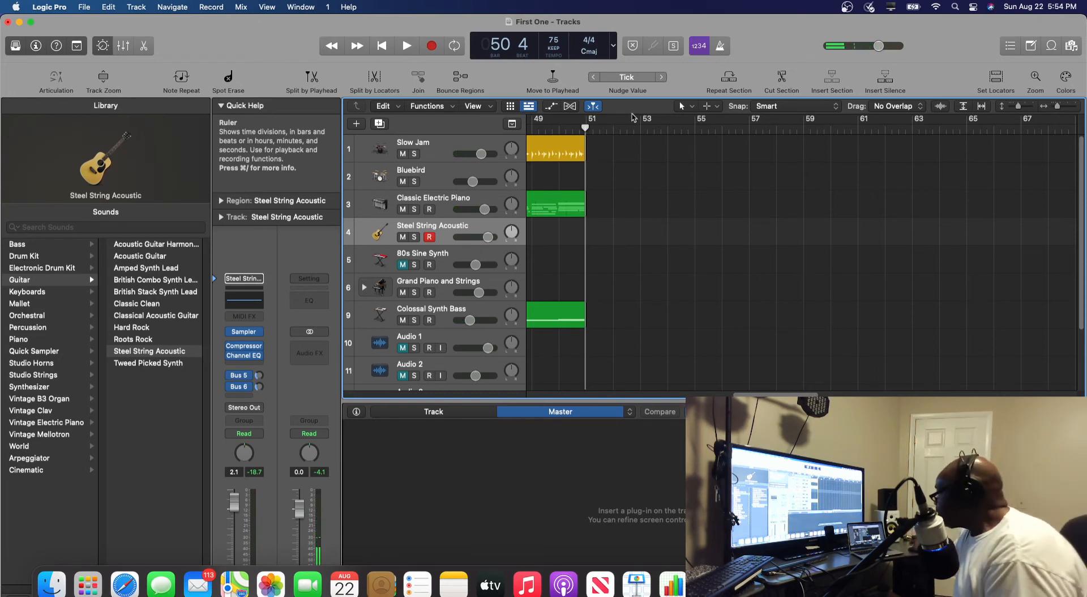
# - Reposition the playhead from the project's end to bar 11 and unmute the Audio 2 track
pyautogui.click(382, 45)
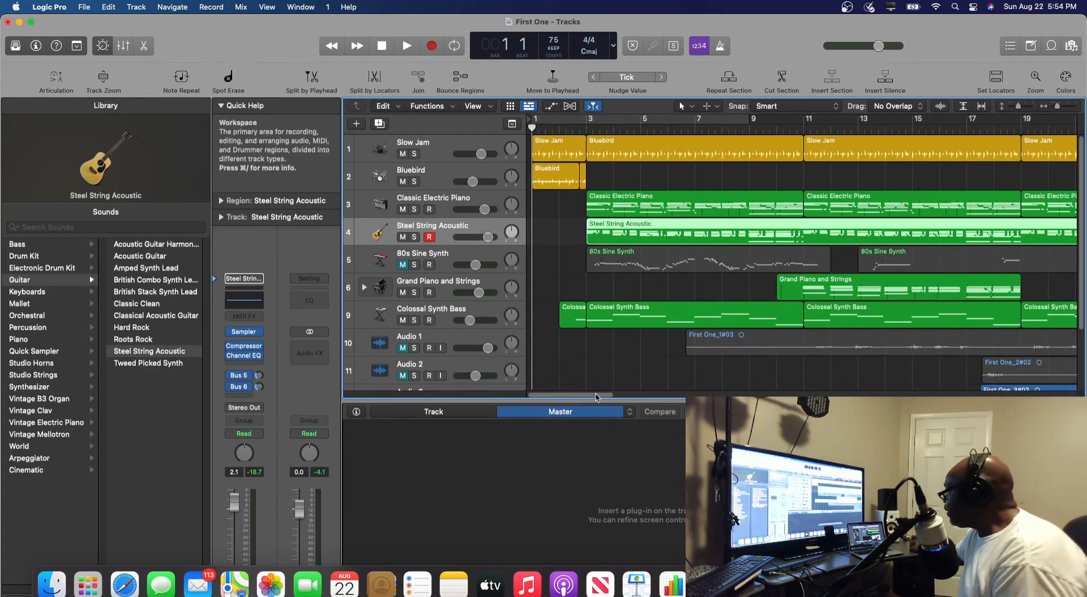
pyautogui.moveTo(595, 397); pyautogui.dragTo(635, 394)
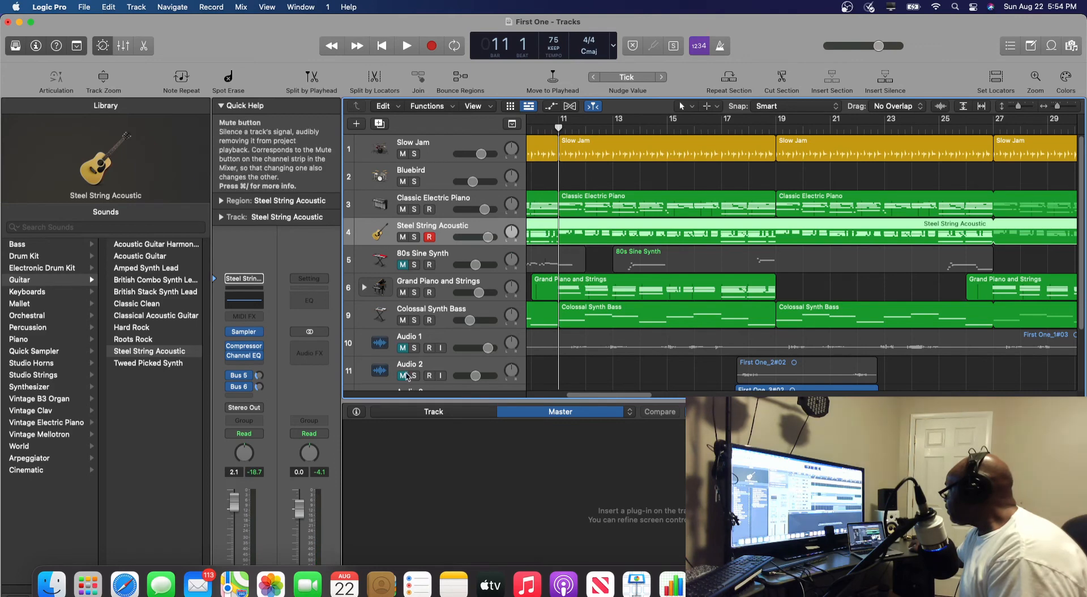
pyautogui.click(410, 366)
pyautogui.scroll(-3, 568, 348)
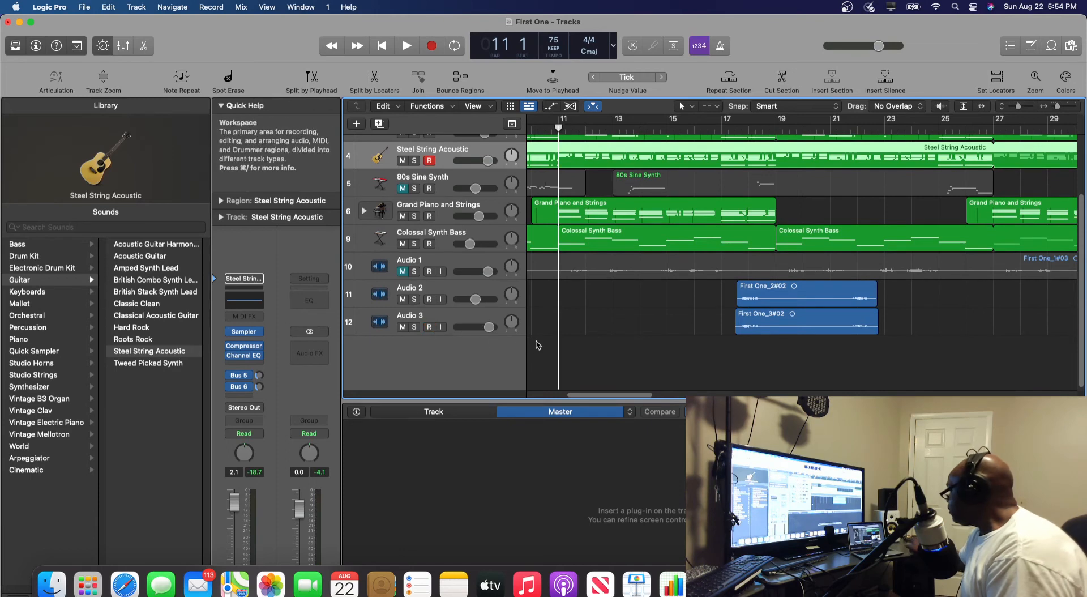
# - Play the project from bar 11 through the Audio 2 and Audio 3 regions, and stop at bar 23
pyautogui.press('space')
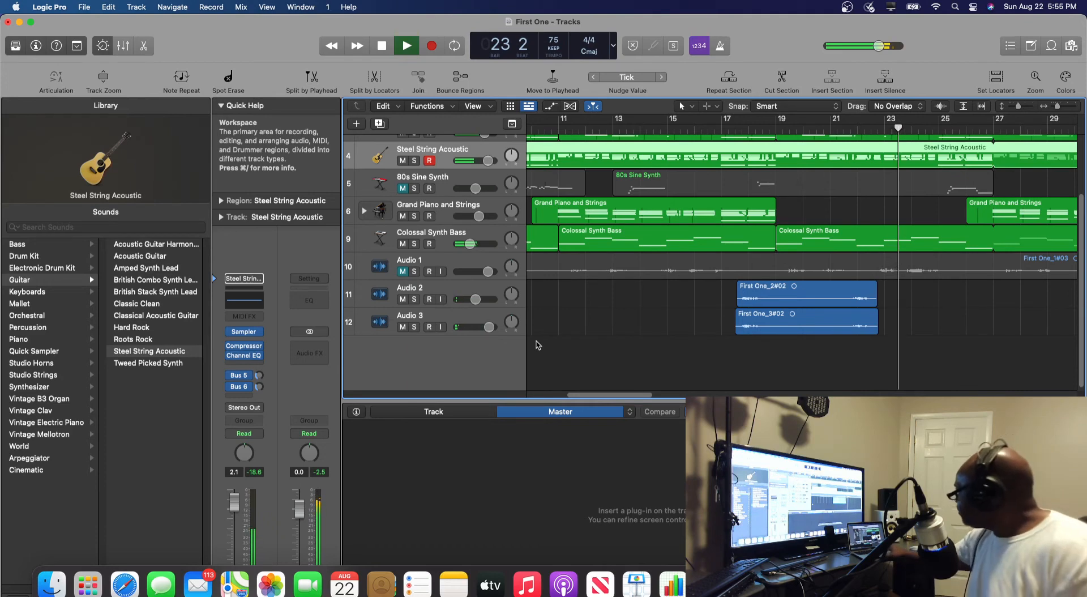
pyautogui.press('space')
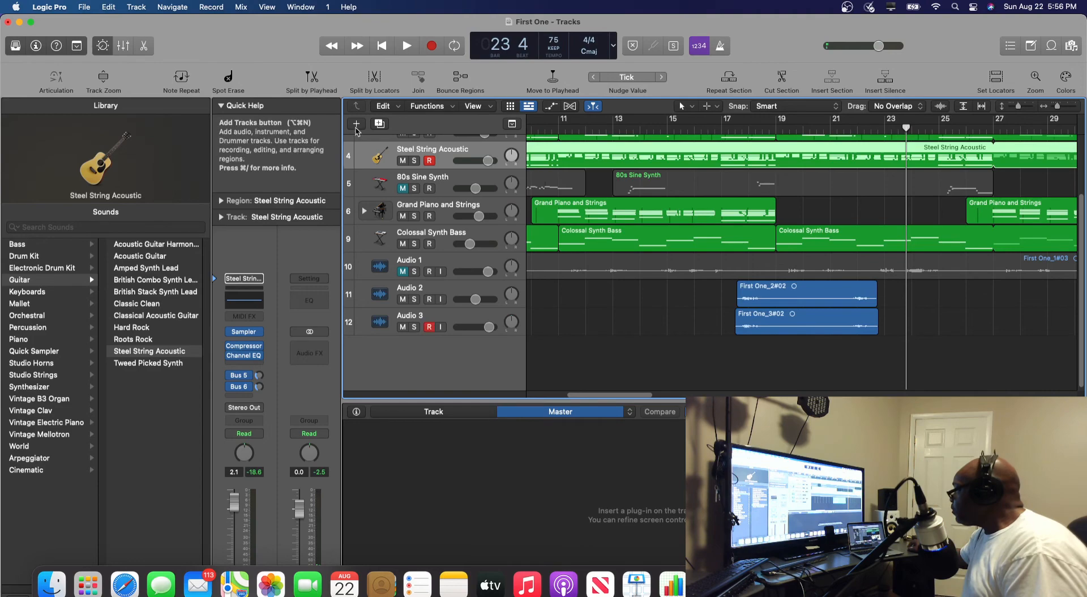
# - Add one new audio track with Input 1 and Output 1 + 2, and mute it
pyautogui.click(356, 129)
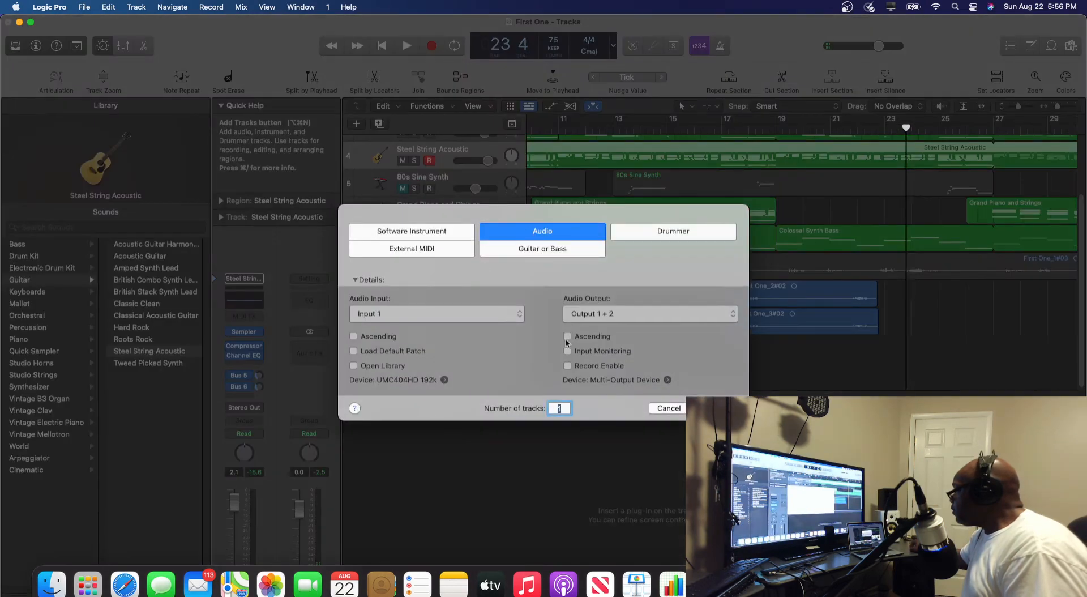
pyautogui.press('Return')
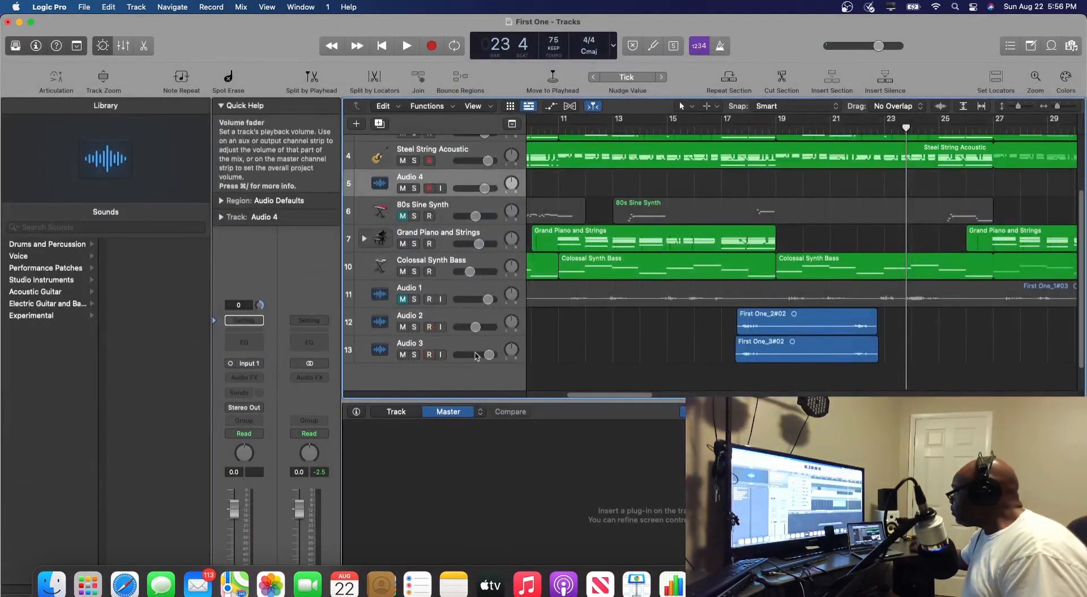
pyautogui.click(429, 355)
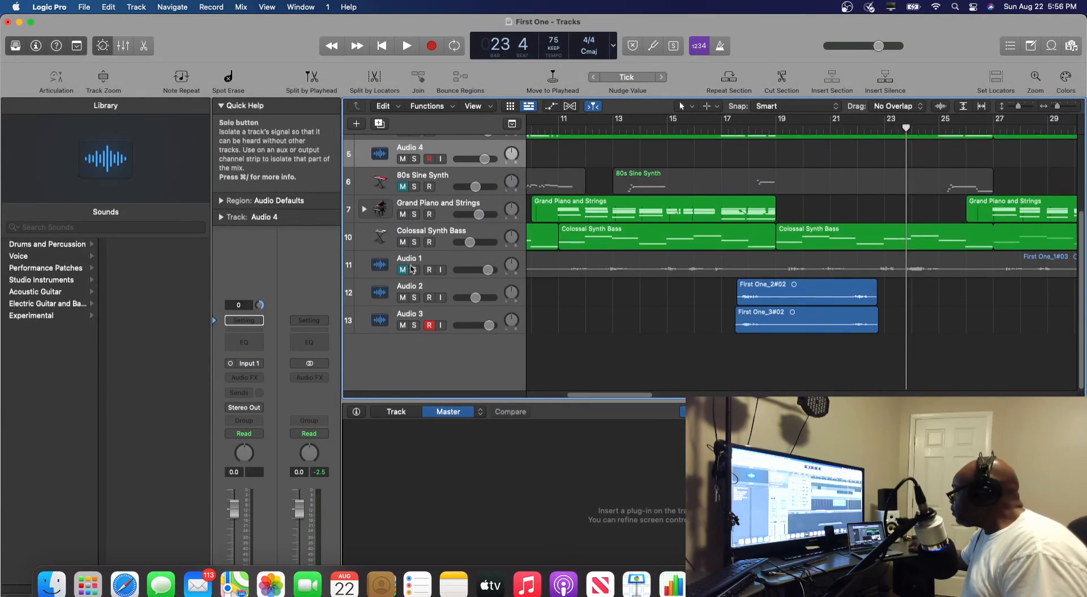
pyautogui.scroll(5, 412, 284)
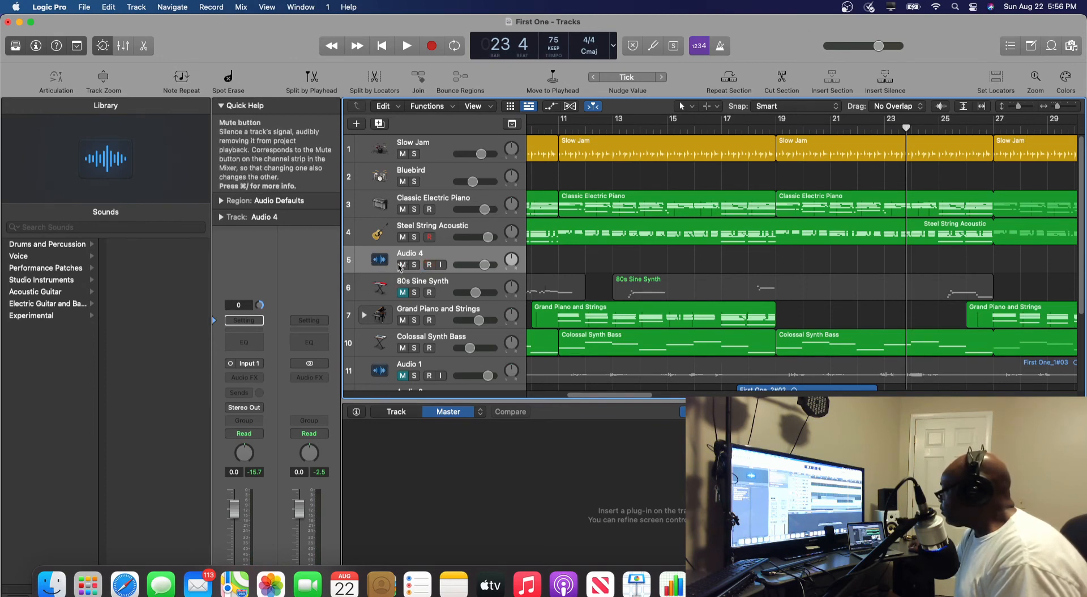
pyautogui.click(403, 266)
pyautogui.scroll(-4, 391, 295)
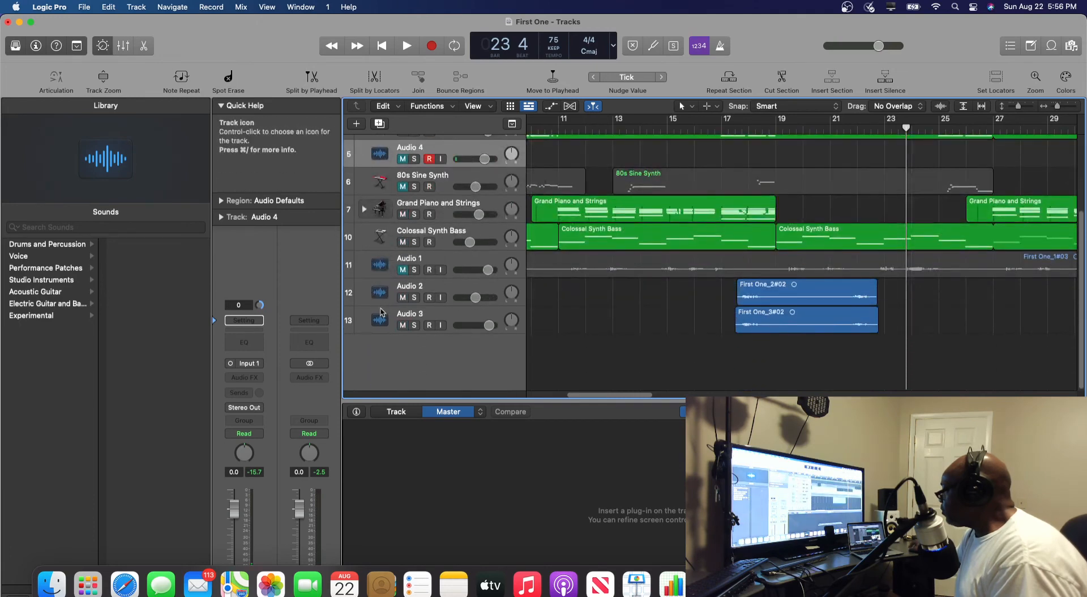
# - Delete the long First One_1#03 region from the Audio 1 track
pyautogui.click(354, 327)
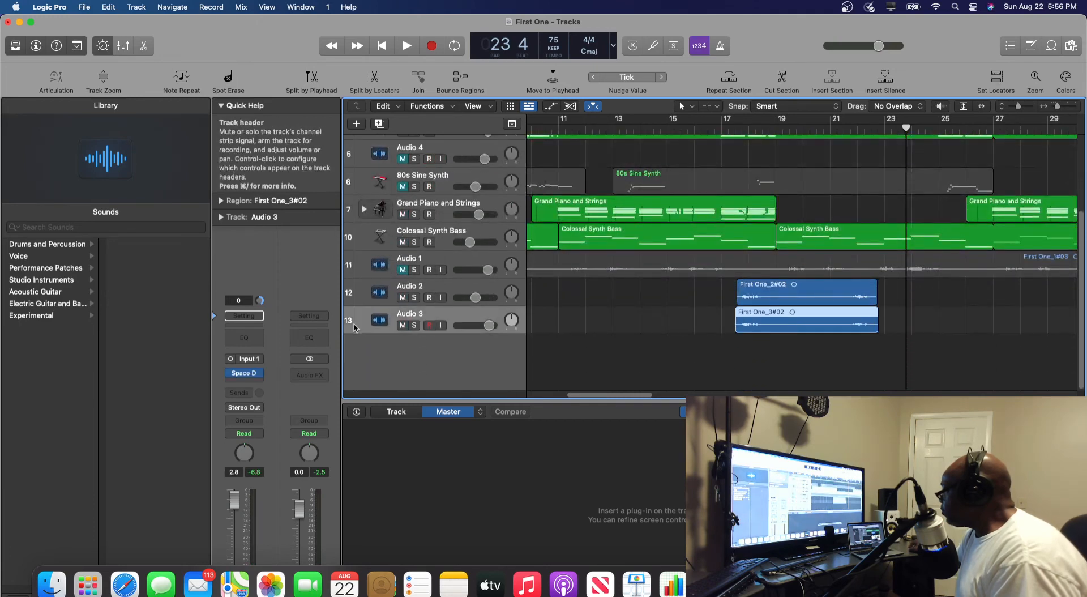
pyautogui.click(561, 273)
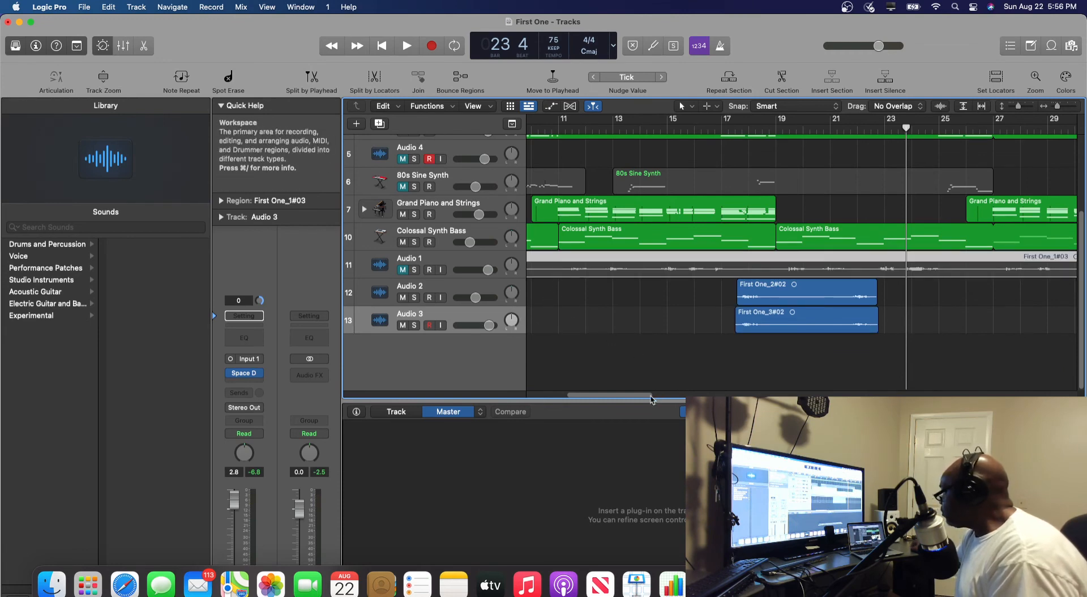
pyautogui.moveTo(647, 396); pyautogui.dragTo(598, 396)
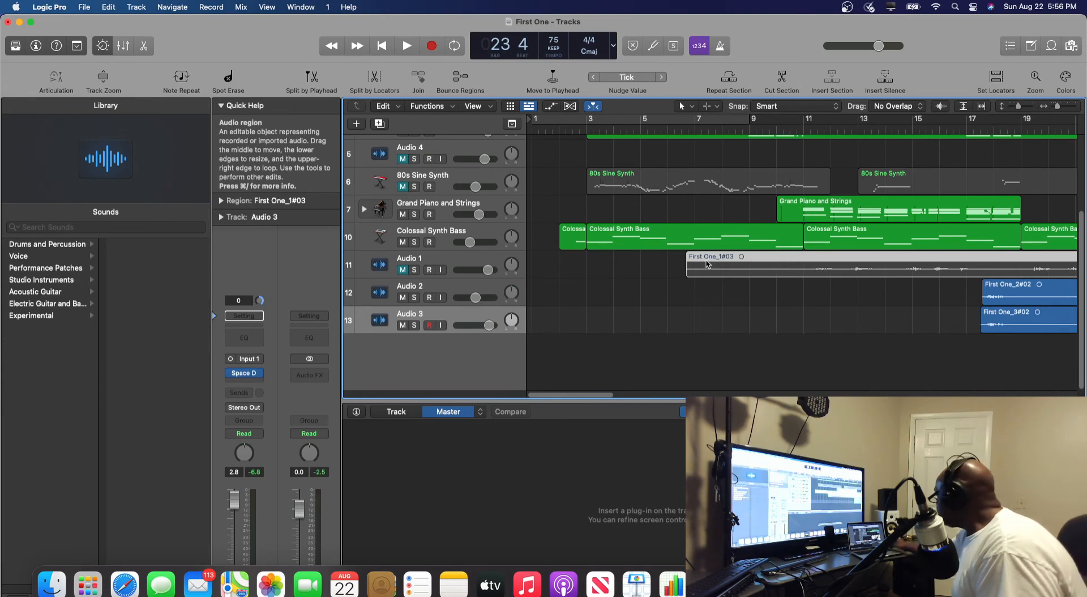
pyautogui.press('Delete')
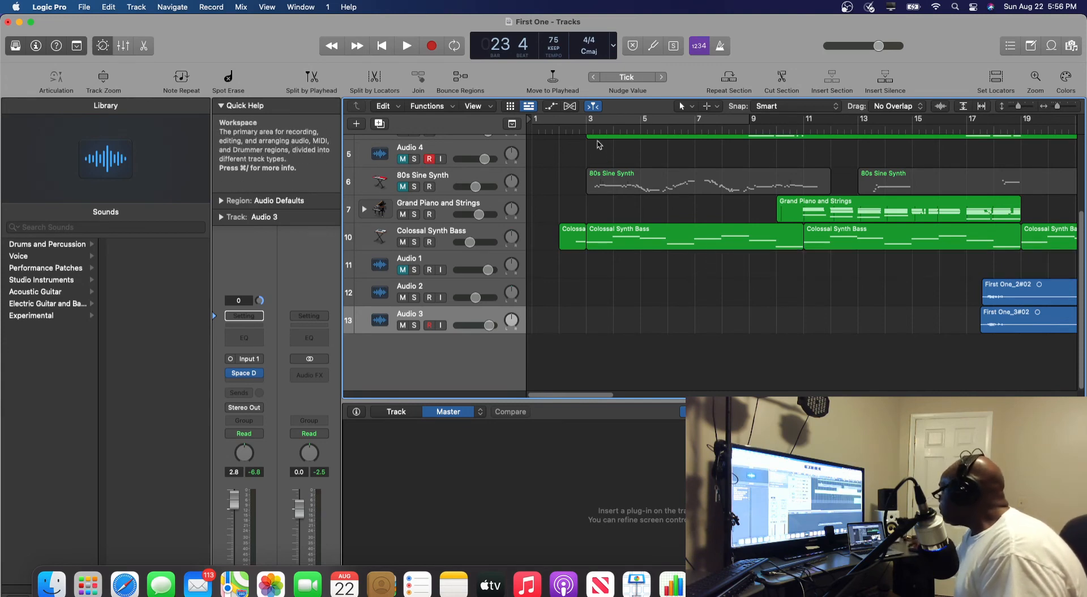
# - Place the playhead at bar 2 with cycle mode turned off
pyautogui.click(558, 124)
pyautogui.click(557, 124)
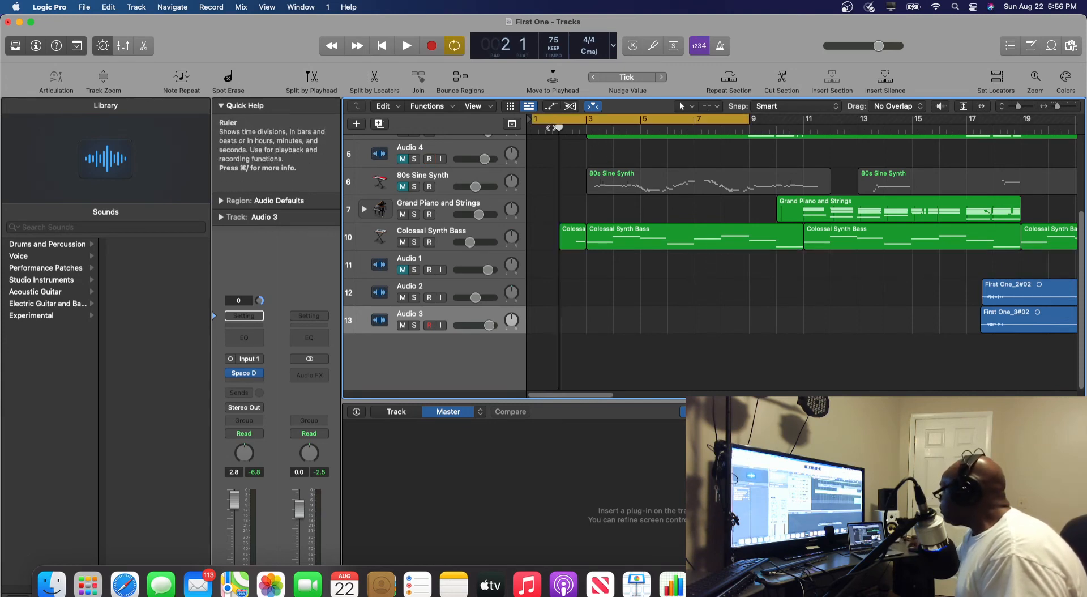
pyautogui.click(554, 123)
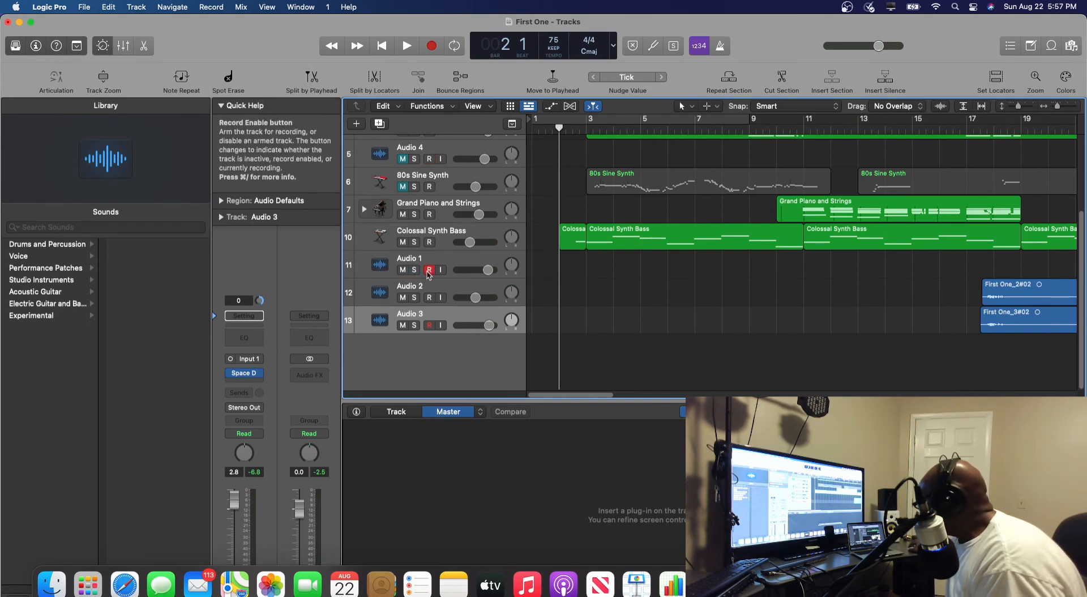
# - Unmute and record-enable the Audio 1 track, and record a new take on it from bar 2 to bar 44
pyautogui.click(429, 270)
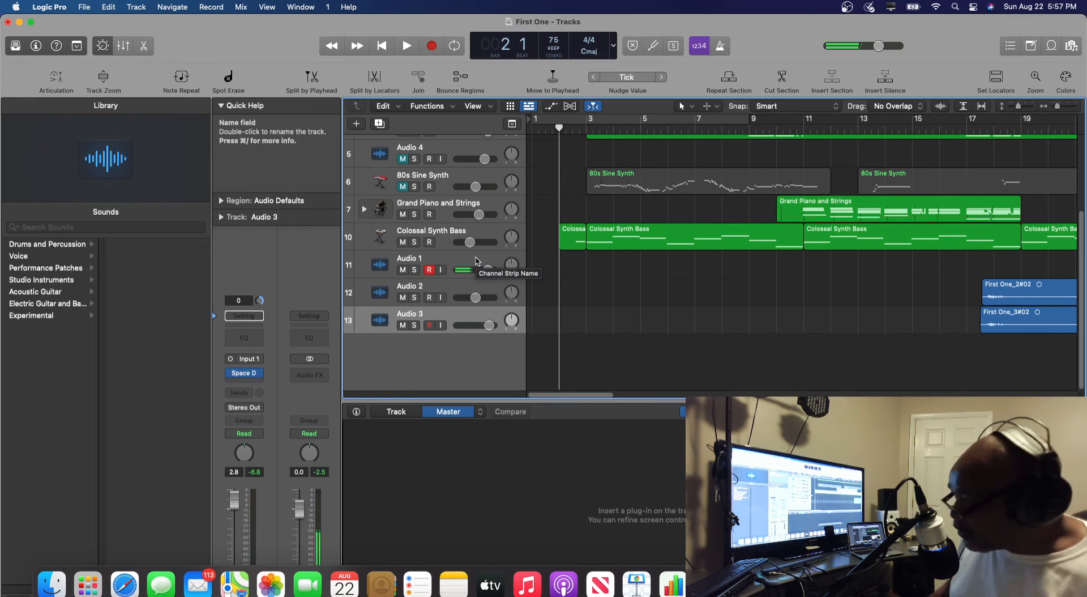
pyautogui.click(406, 46)
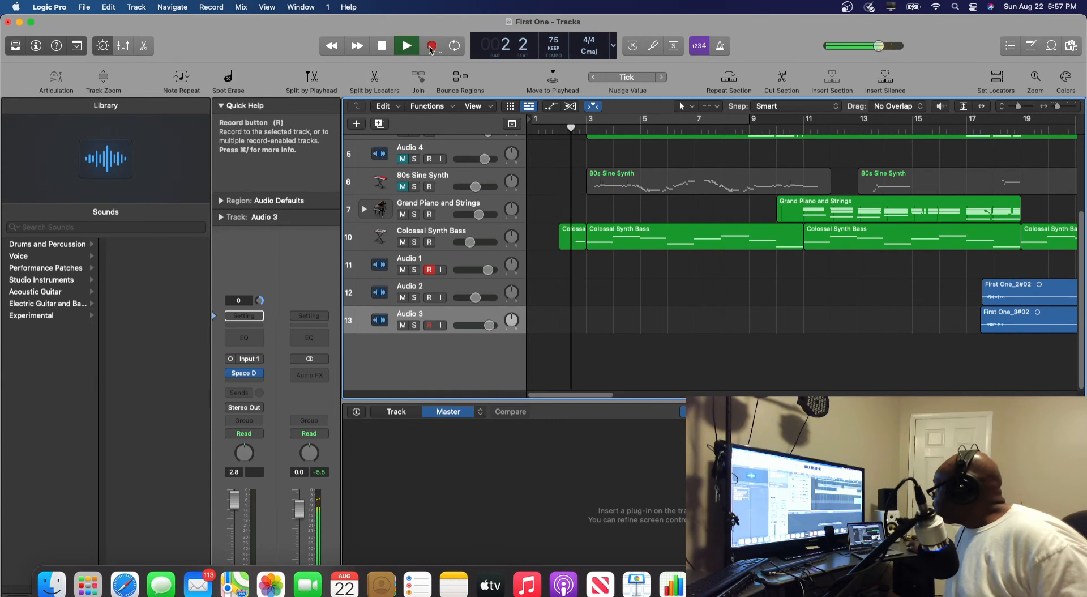
pyautogui.click(432, 46)
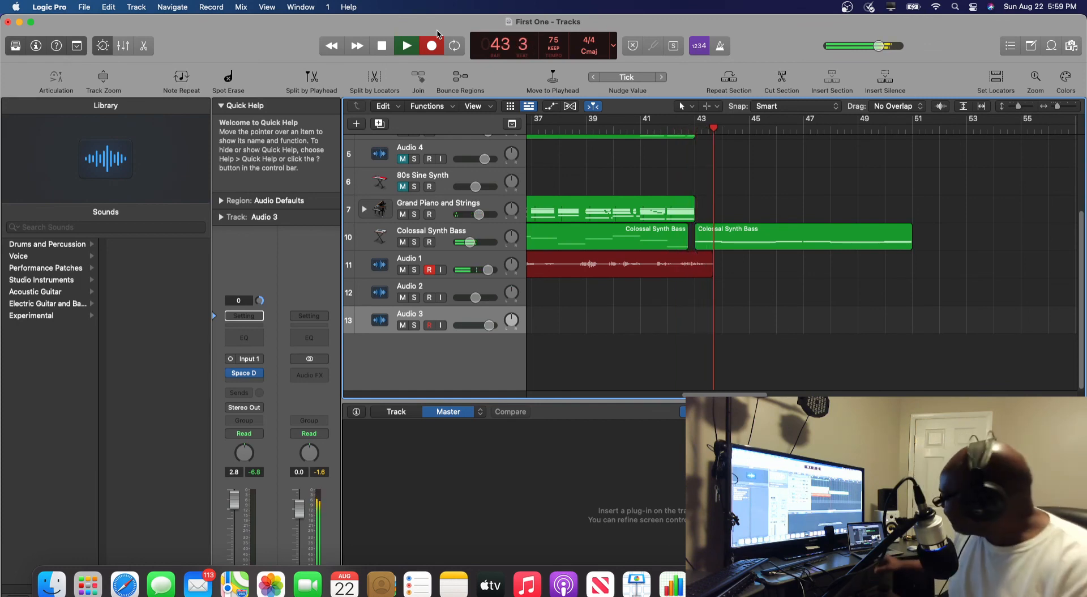
pyautogui.press('space')
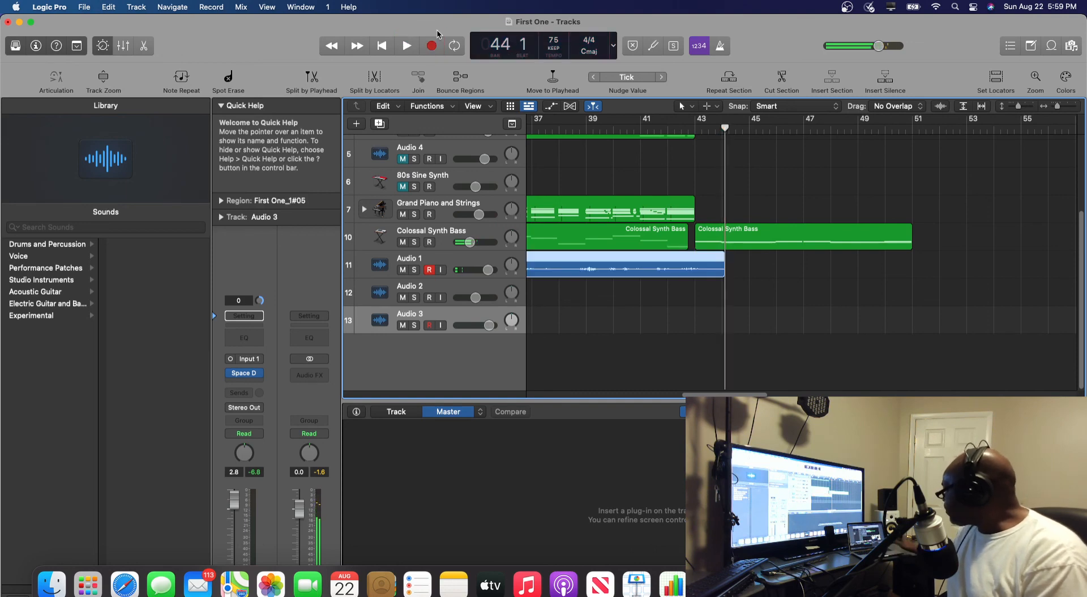